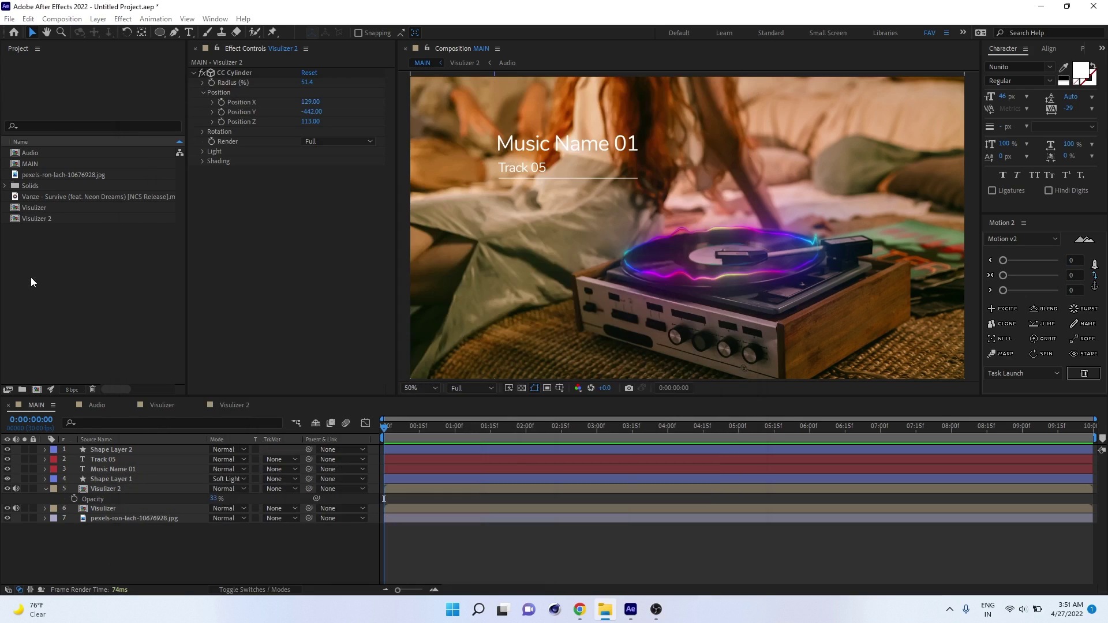
- Build a composition from the record-player mp4, end the work area at 19:23 and trim to it
drag(49, 186, 36, 389)
key(n)
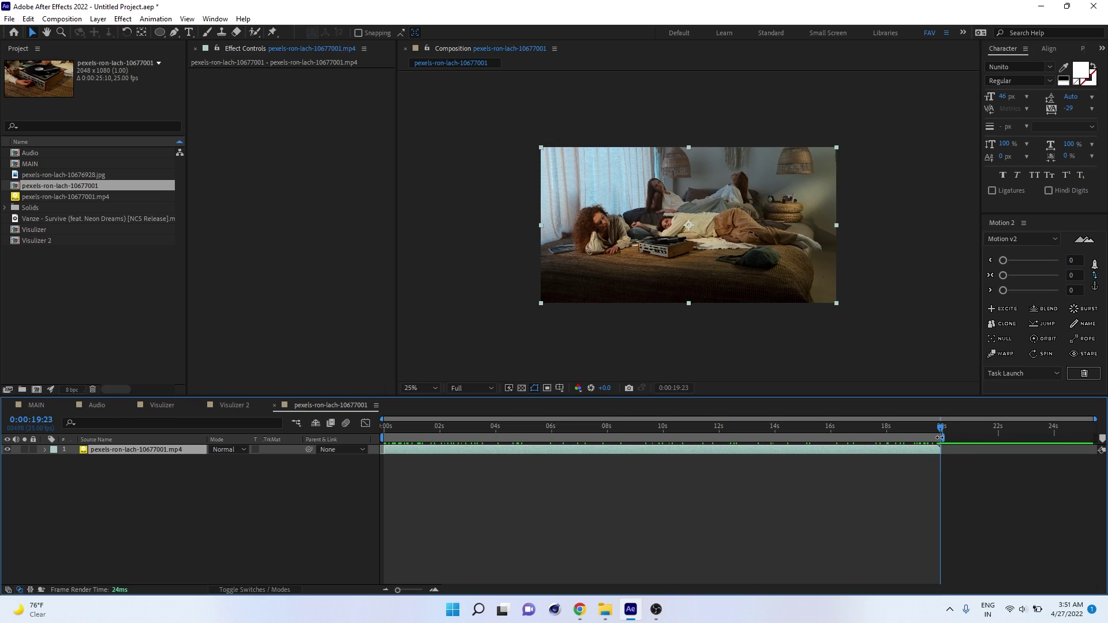
click(888, 428)
click(709, 428)
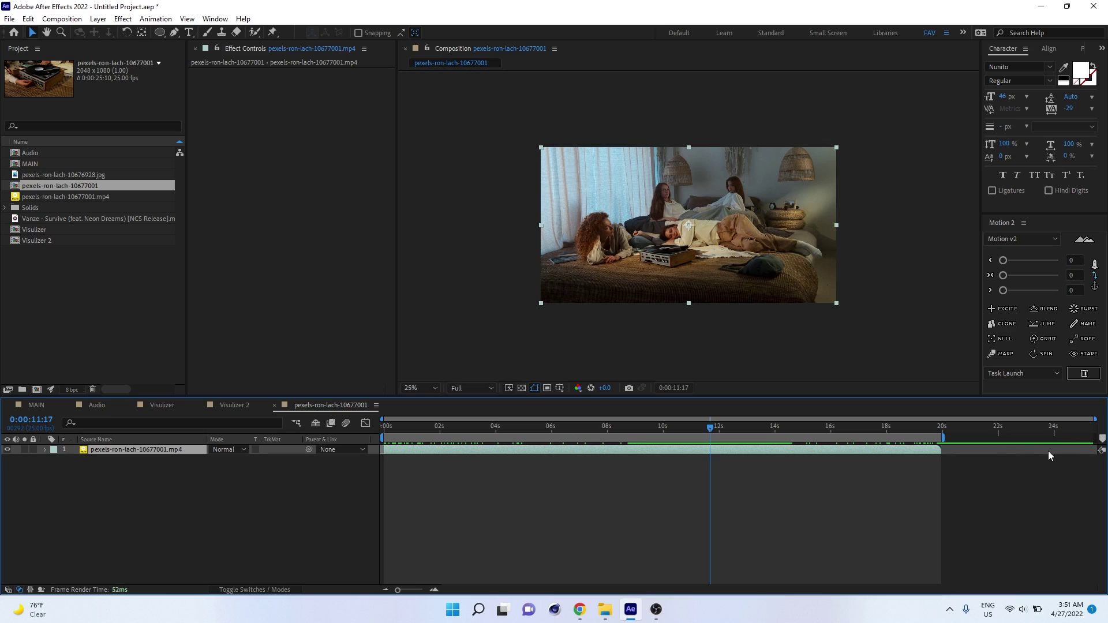
key(ctrl+shift+x)
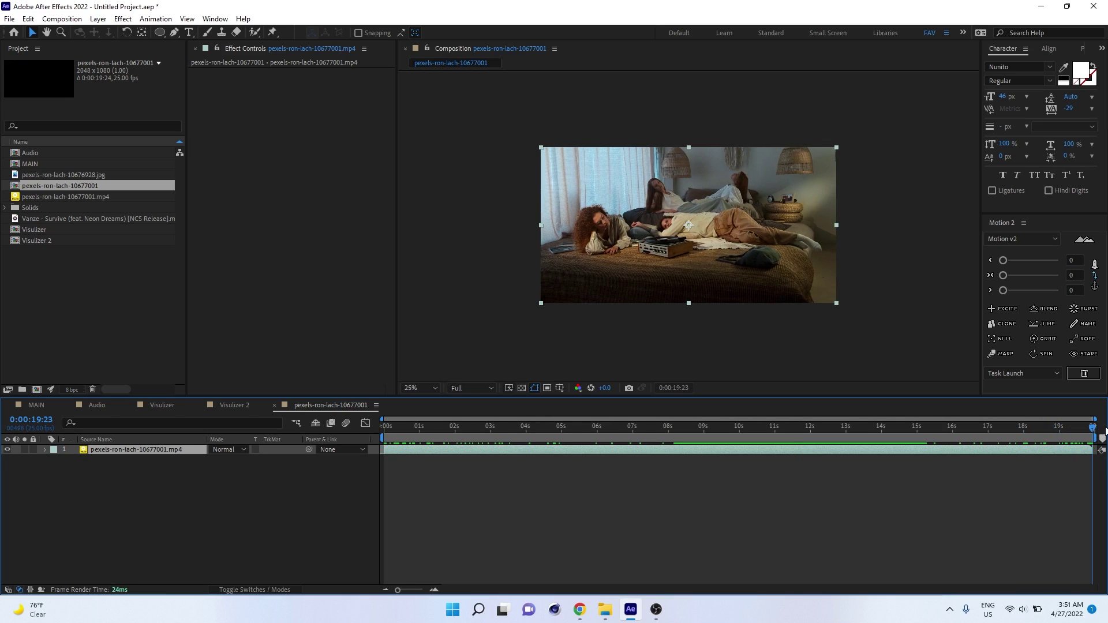
- Scrub through and play a preview of the trimmed footage
drag(683, 456, 292, 557)
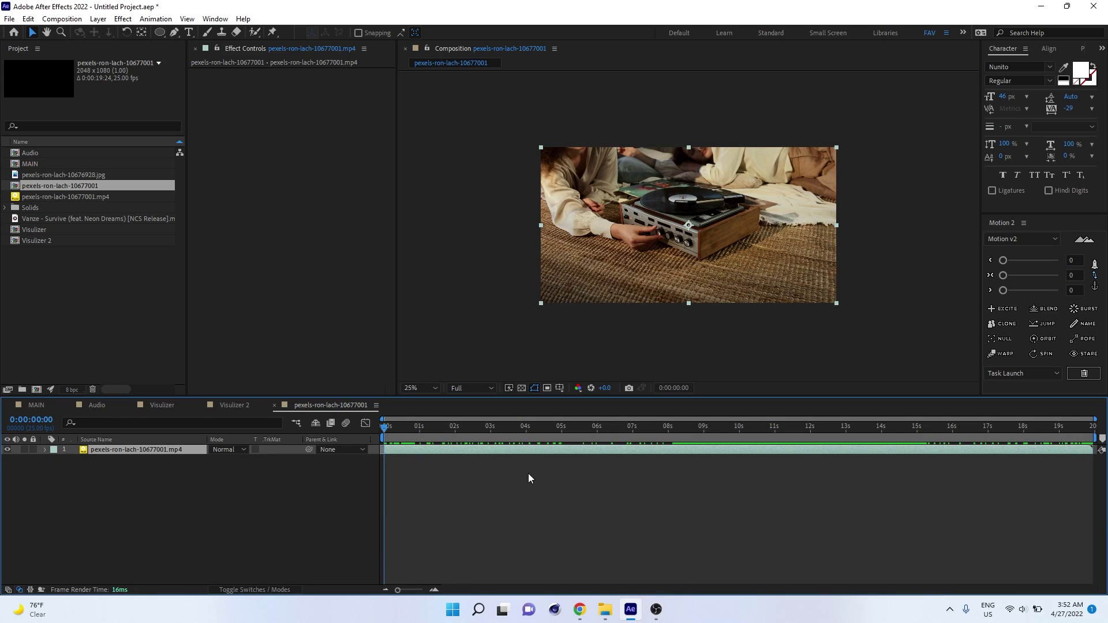
key(space)
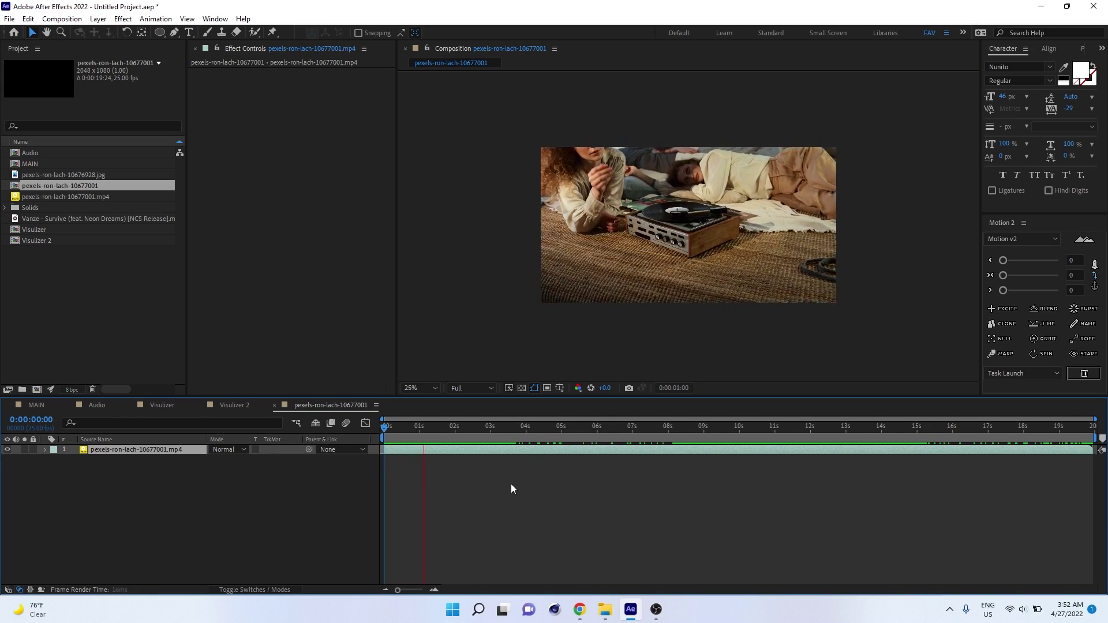
click(504, 452)
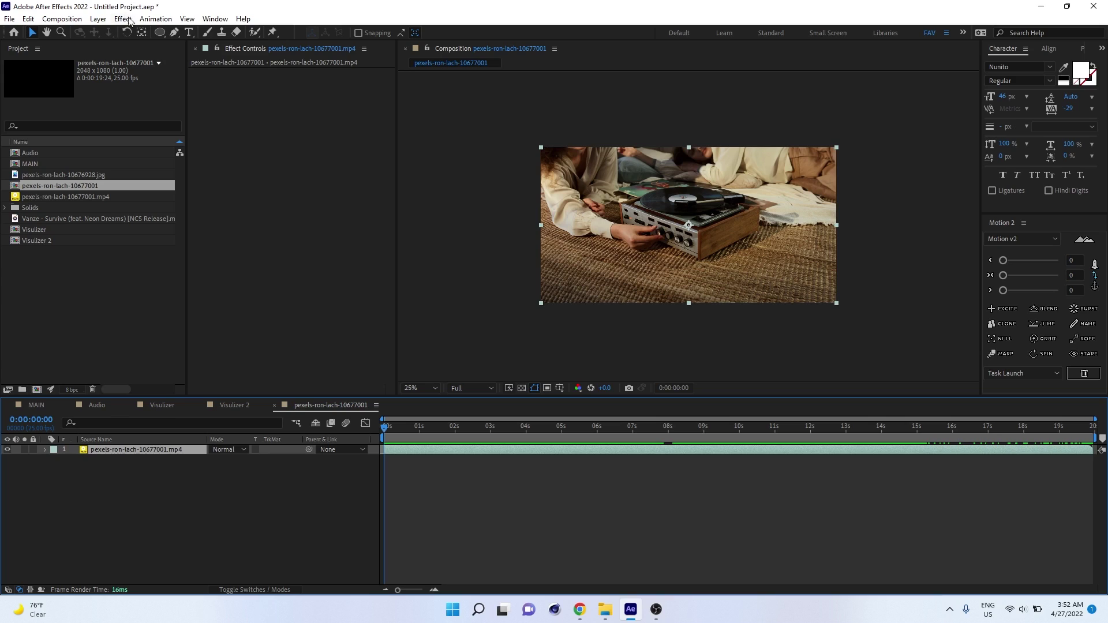
- Apply Track Camera to the footage at 50% view with Advanced > Detailed Analysis enabled
click(153, 19)
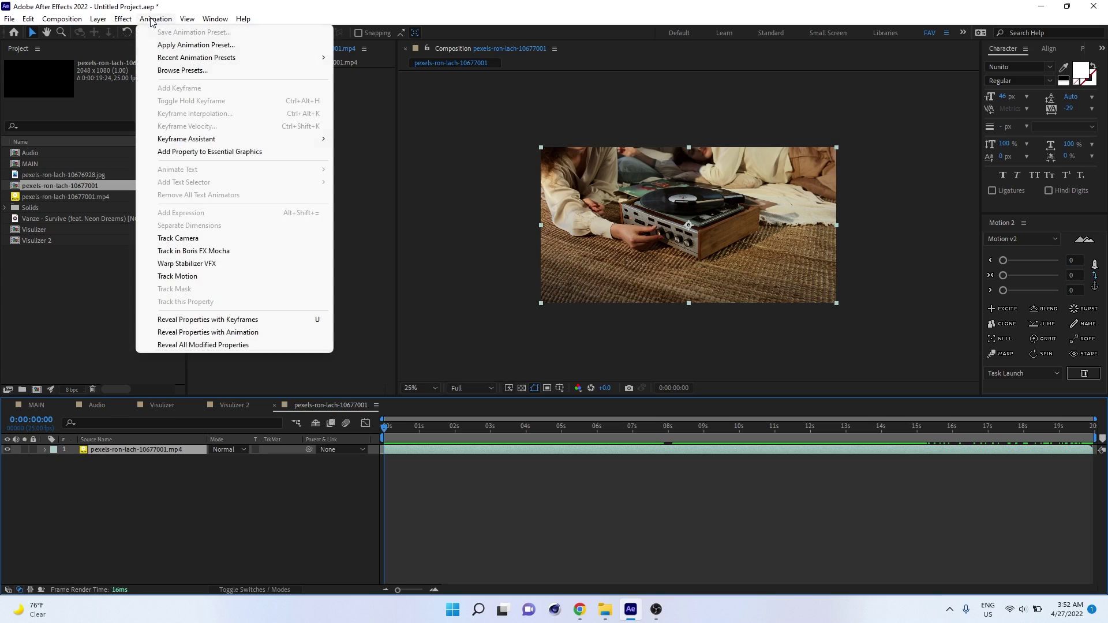
click(178, 238)
key(period)
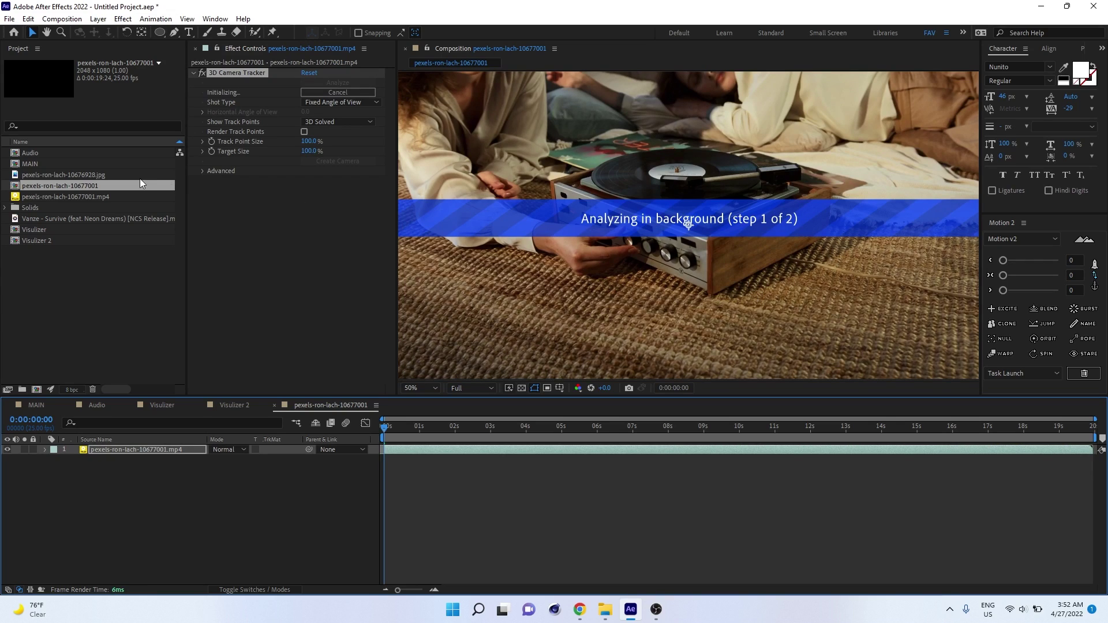
click(202, 171)
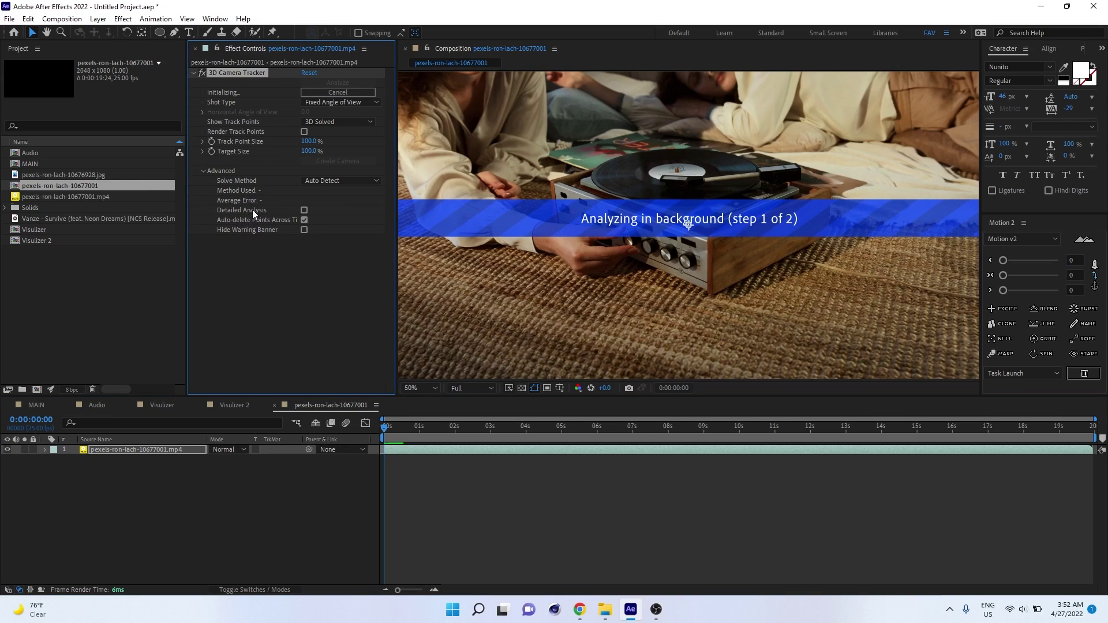
click(304, 210)
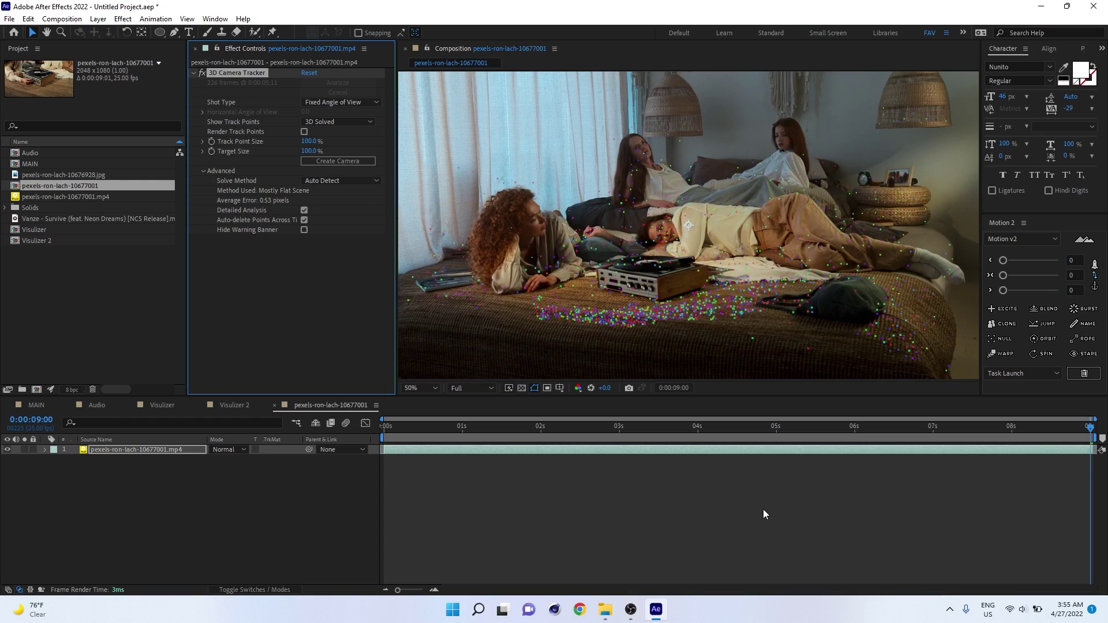
- At the first frame, create a null and camera from the turntable's track-point target
mouse_move(1088, 429)
mouse_down()
mouse_move(330, 435)
mouse_move(1089, 431)
mouse_up()
key(Home)
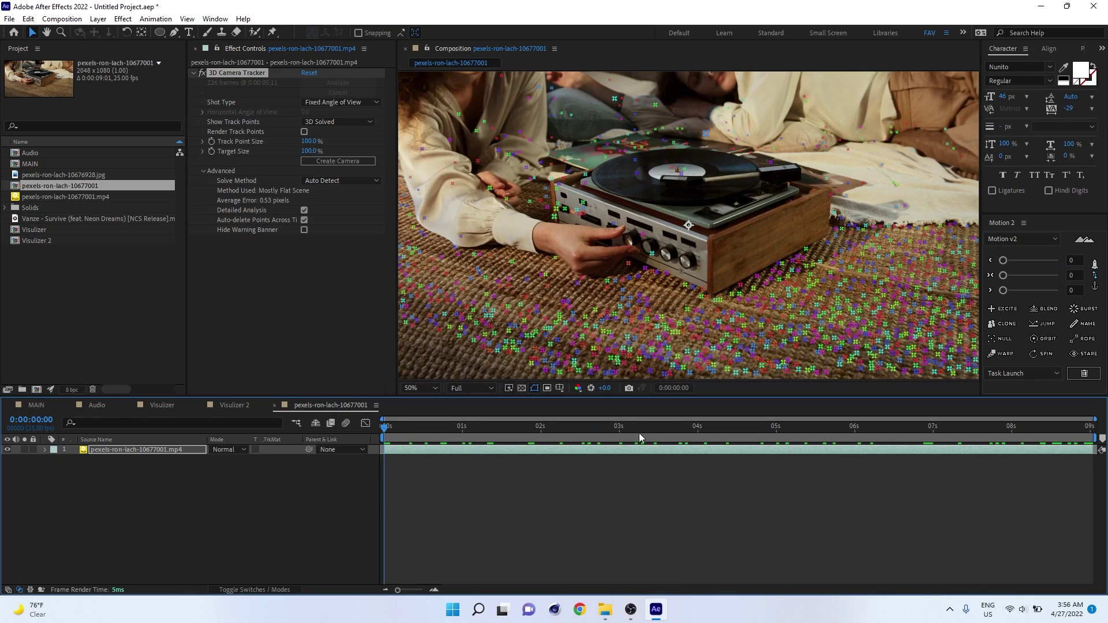
right_click(672, 176)
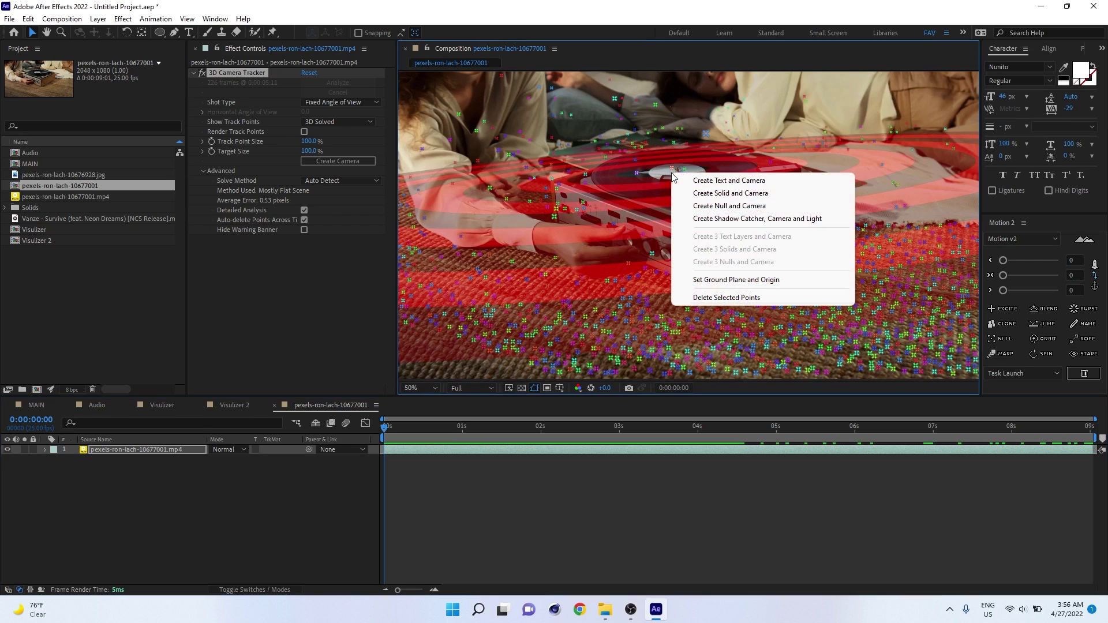
click(752, 207)
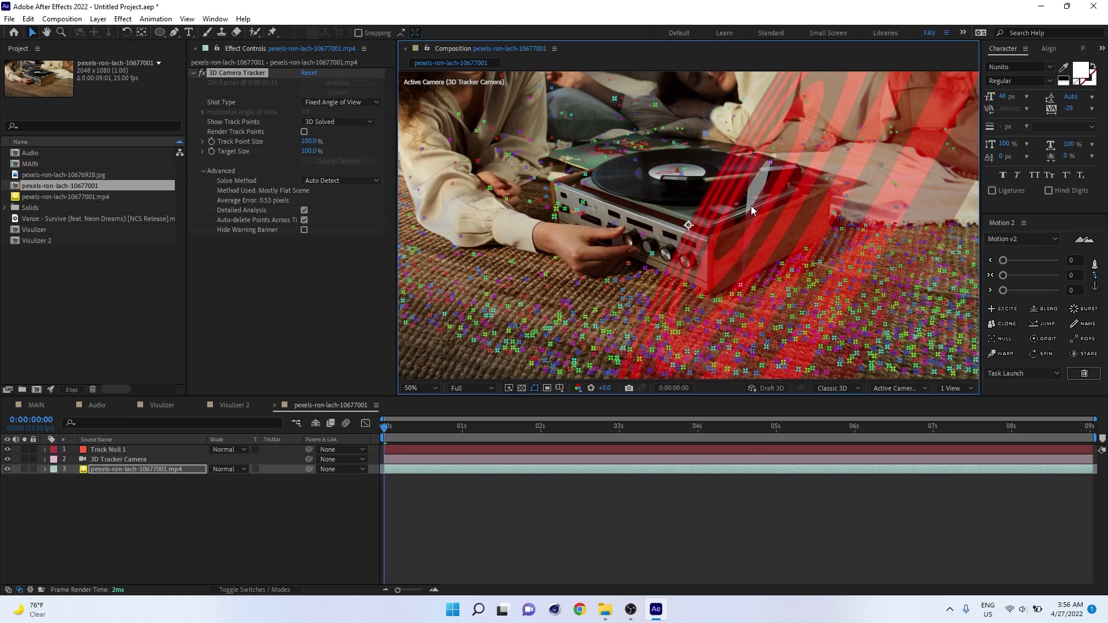
- Scrub the timeline to confirm Track Null 1 stays locked to the turntable
click(127, 450)
click(113, 460)
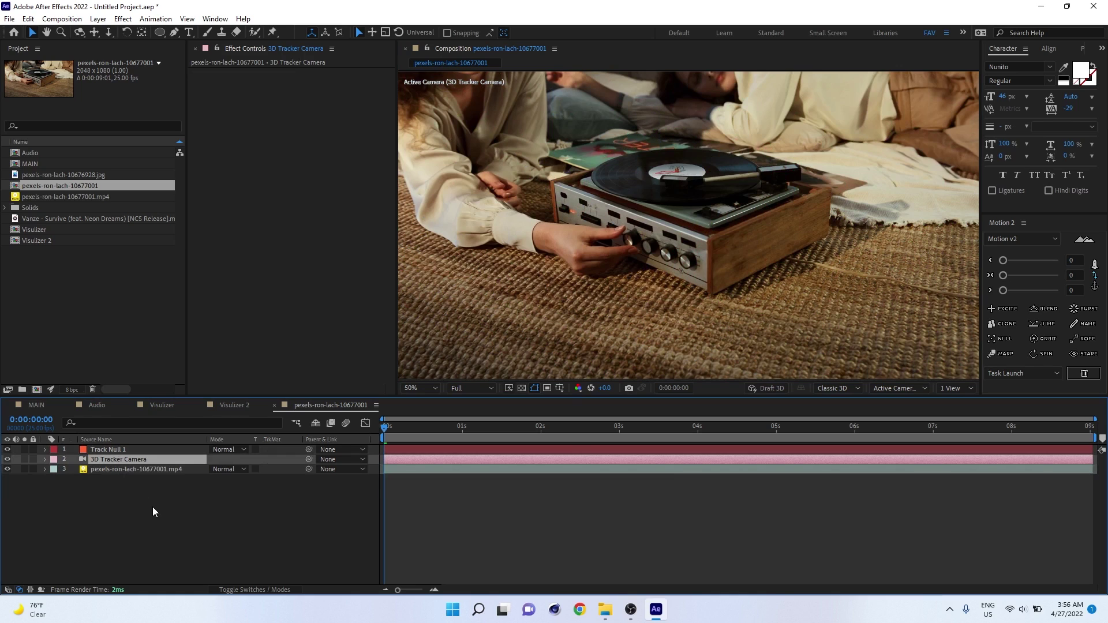
drag(396, 437, 604, 437)
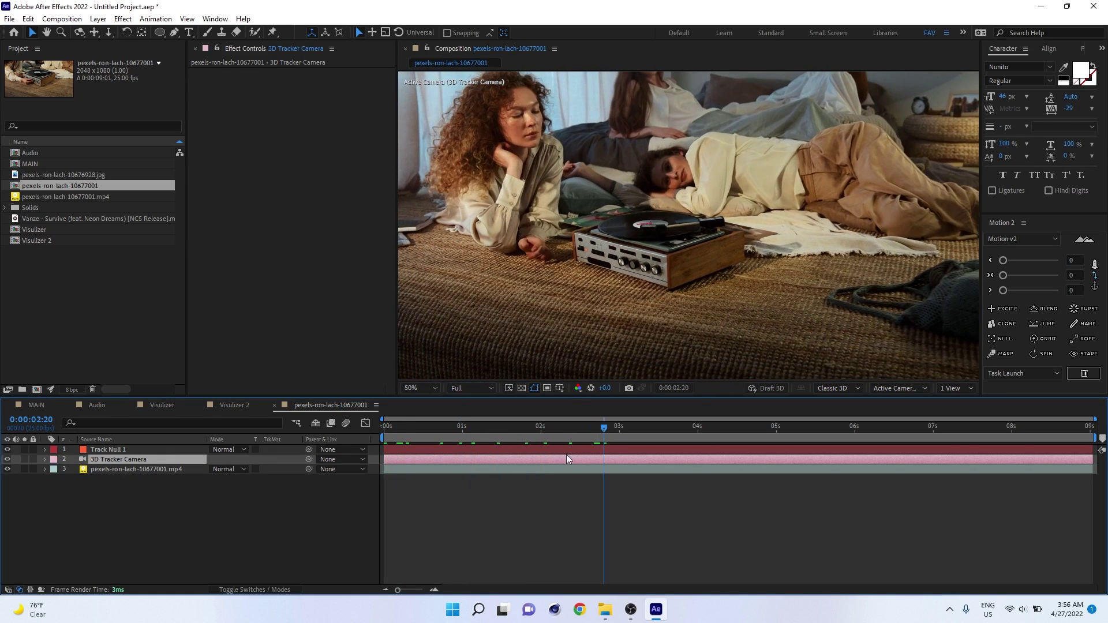
click(136, 450)
drag(428, 438, 533, 456)
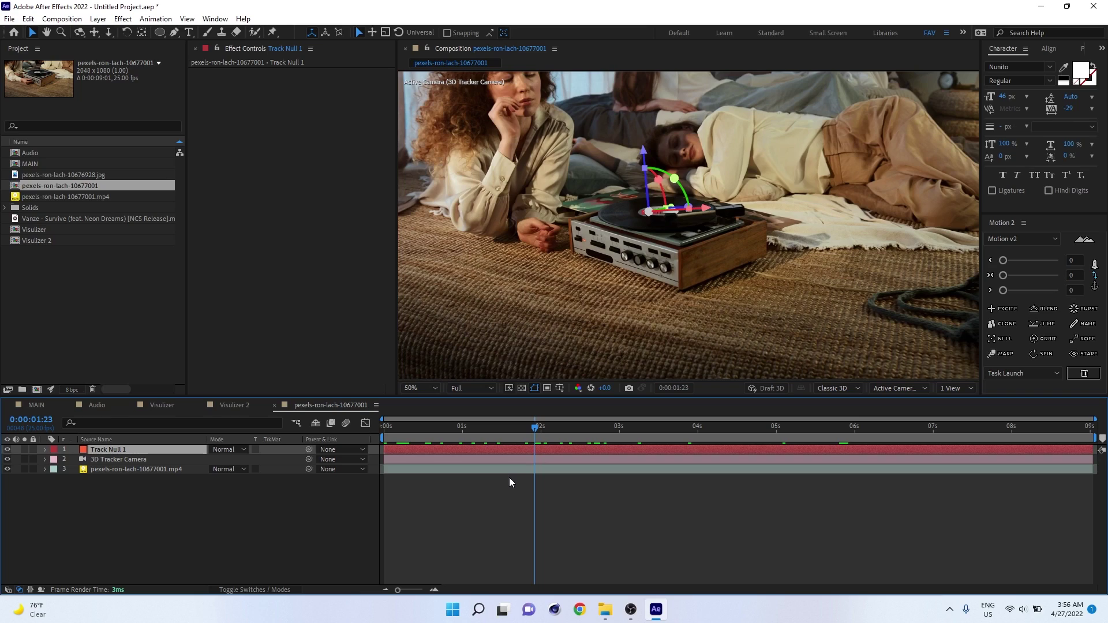
- Type TEST TEXT beside the turntable in Nunito Black, 167 px, anchored bottom-centre
click(189, 33)
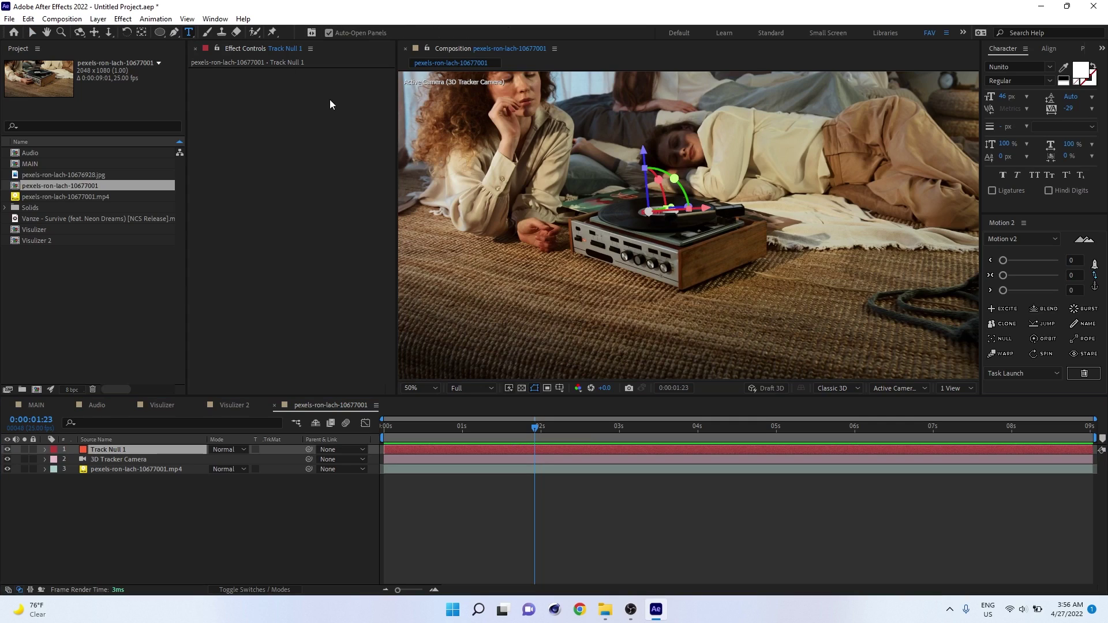
click(521, 212)
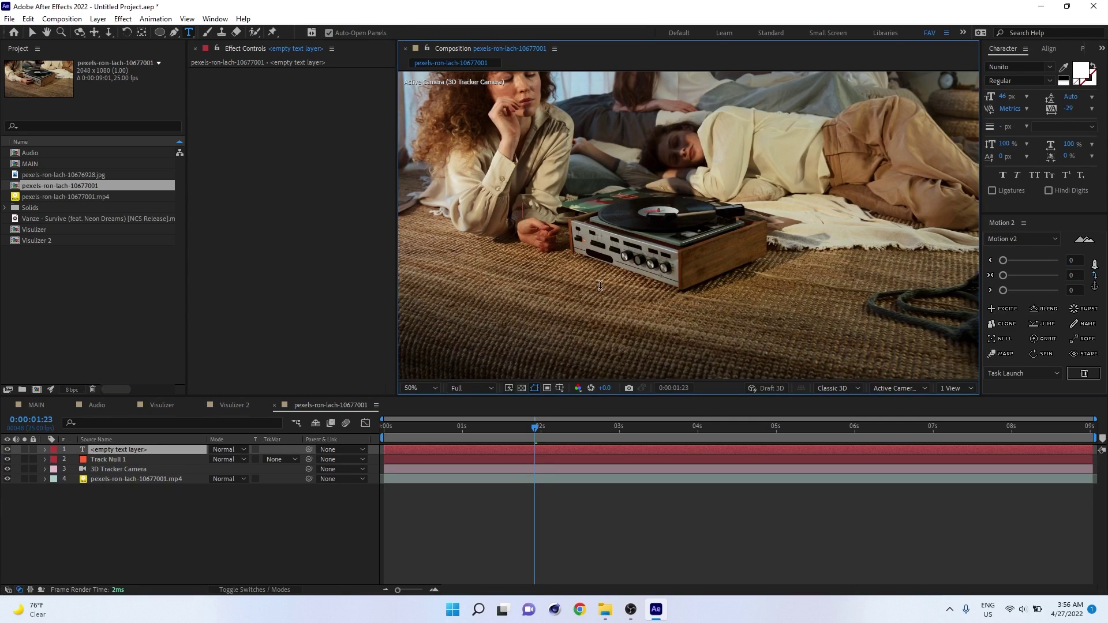
text(TE)
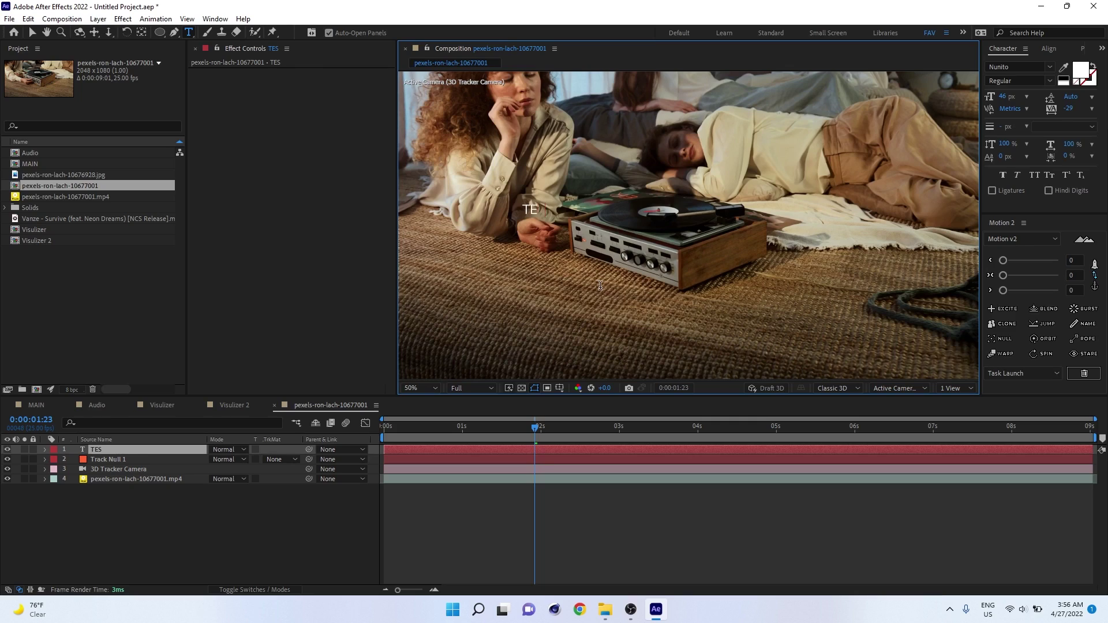
text(ST TEXT)
click(32, 33)
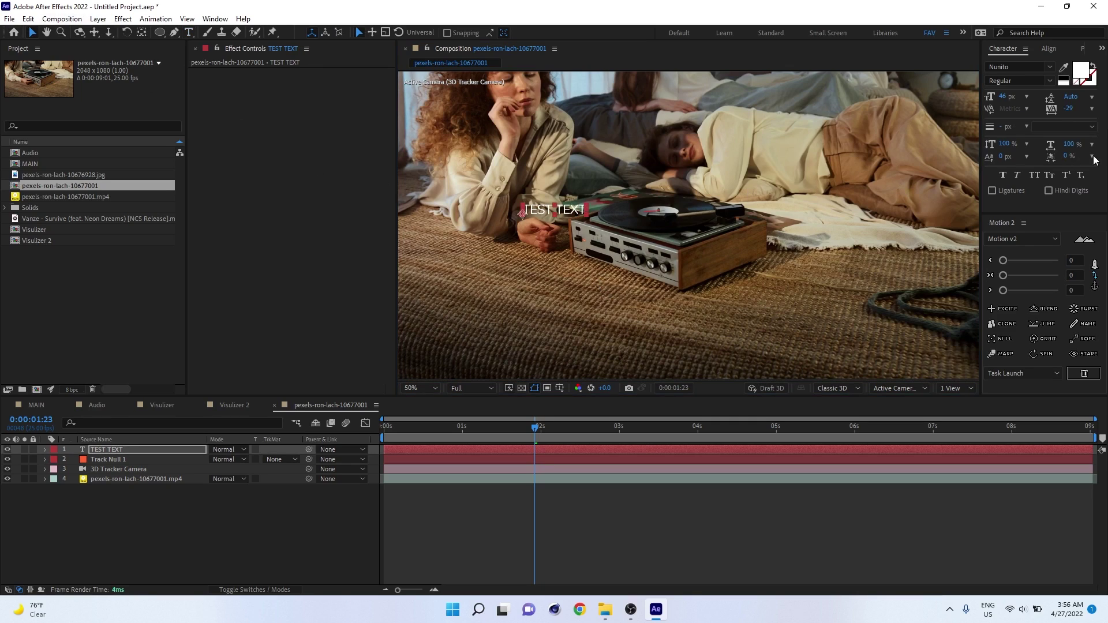
click(1049, 81)
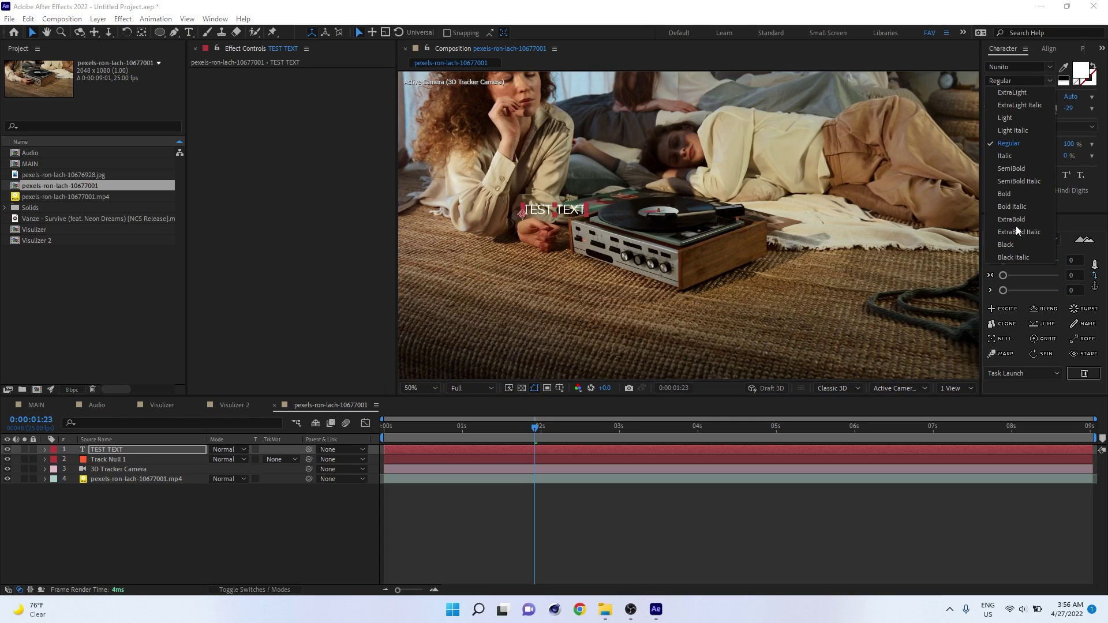
click(1011, 248)
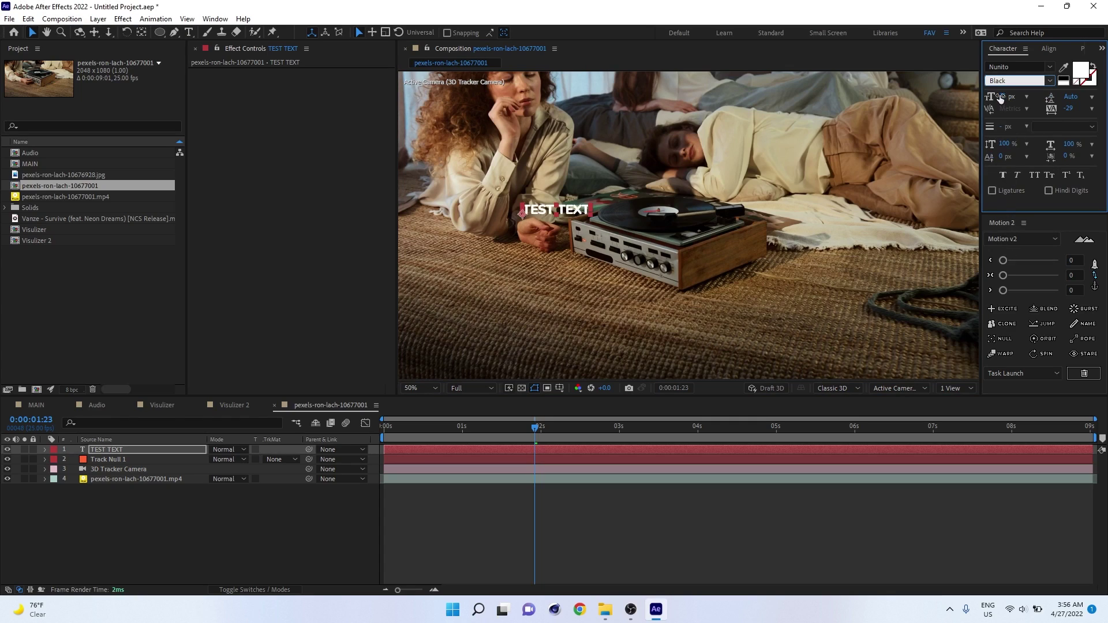
drag(999, 98, 1038, 99)
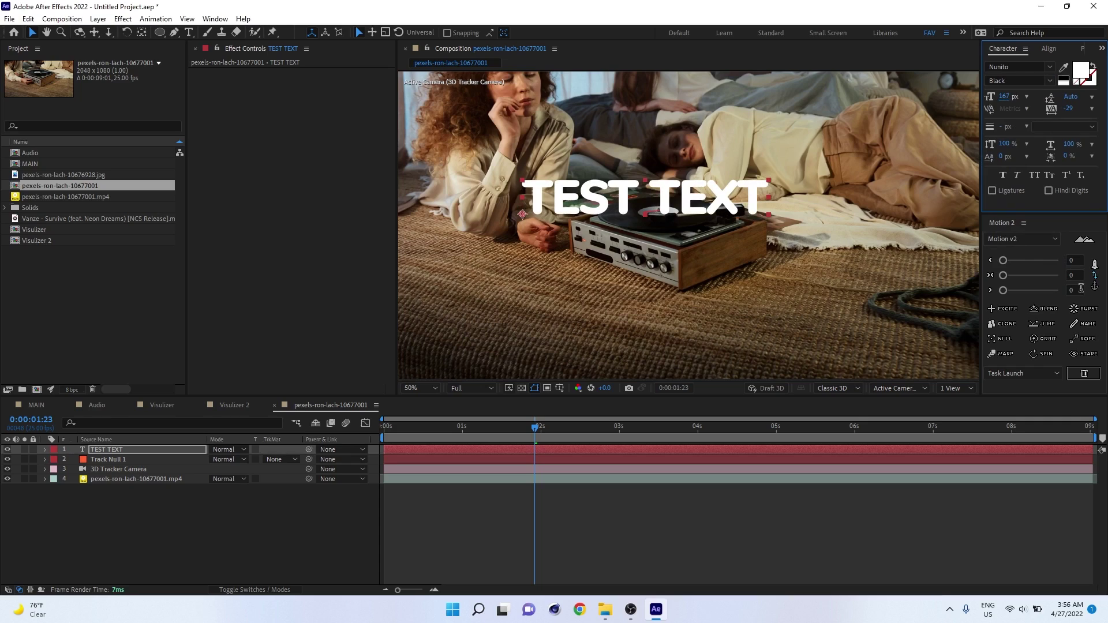
click(1064, 290)
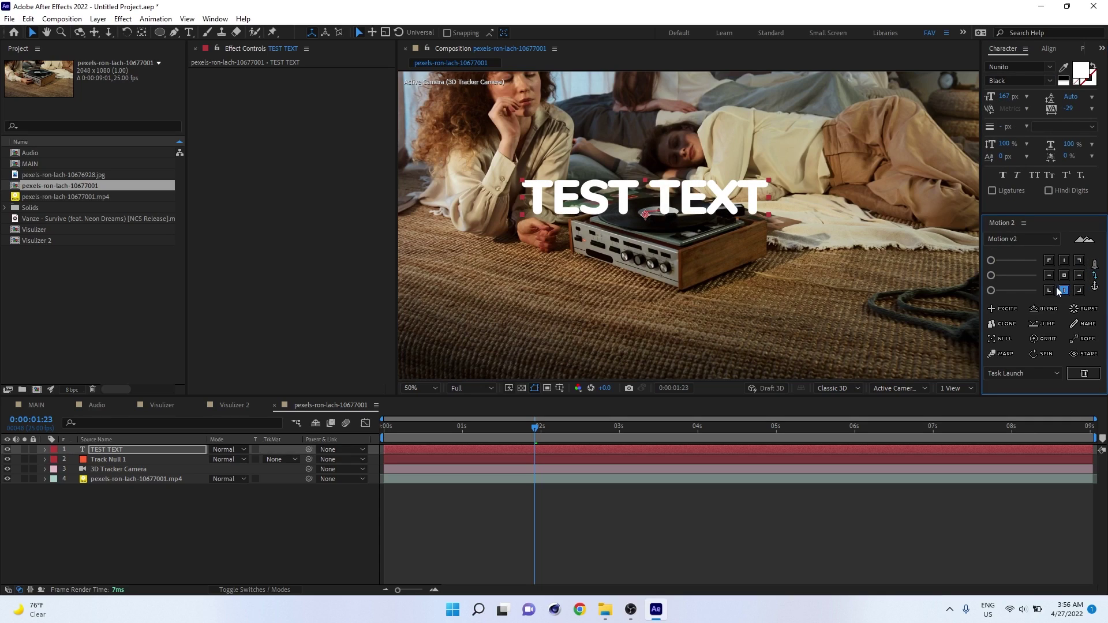
click(134, 451)
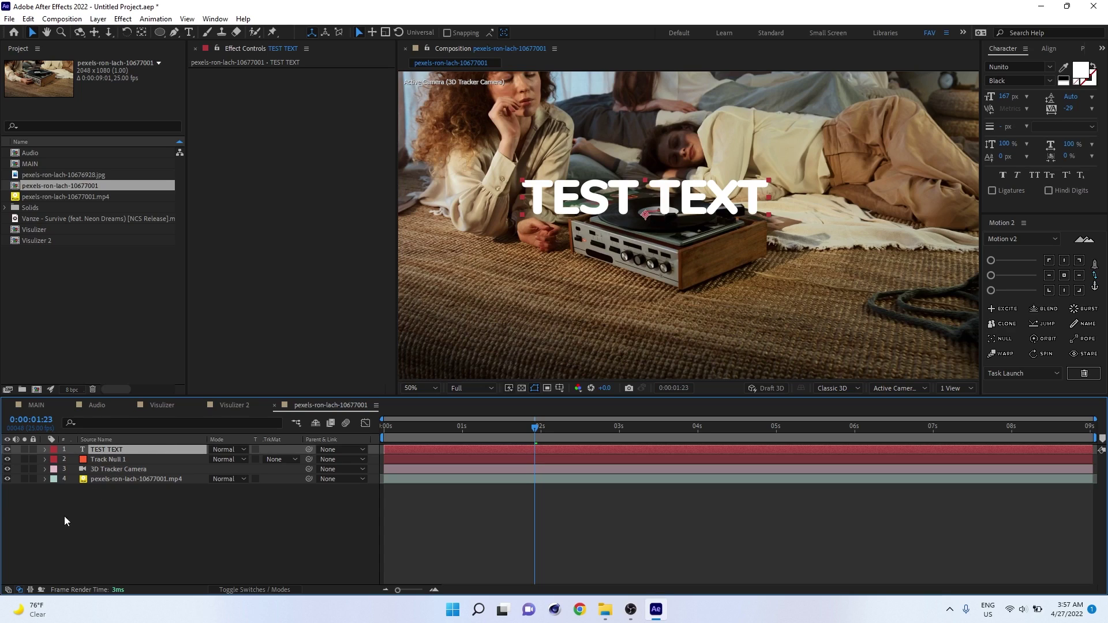
- Make TEST TEXT a 3D layer and select Track Null 1's Position and Orientation properties
click(8, 590)
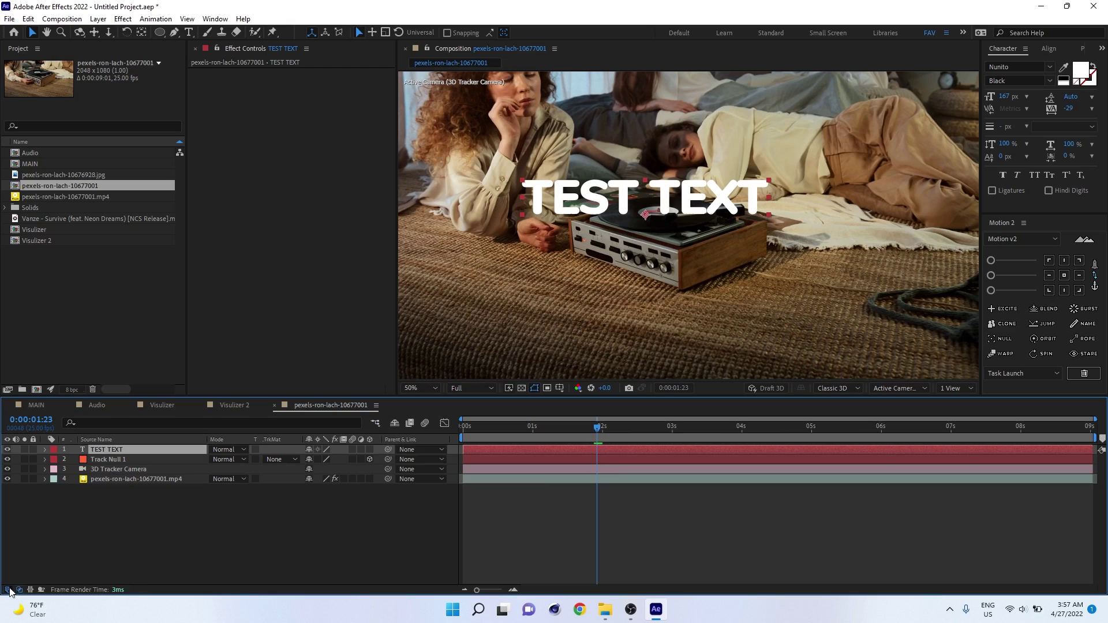
click(370, 450)
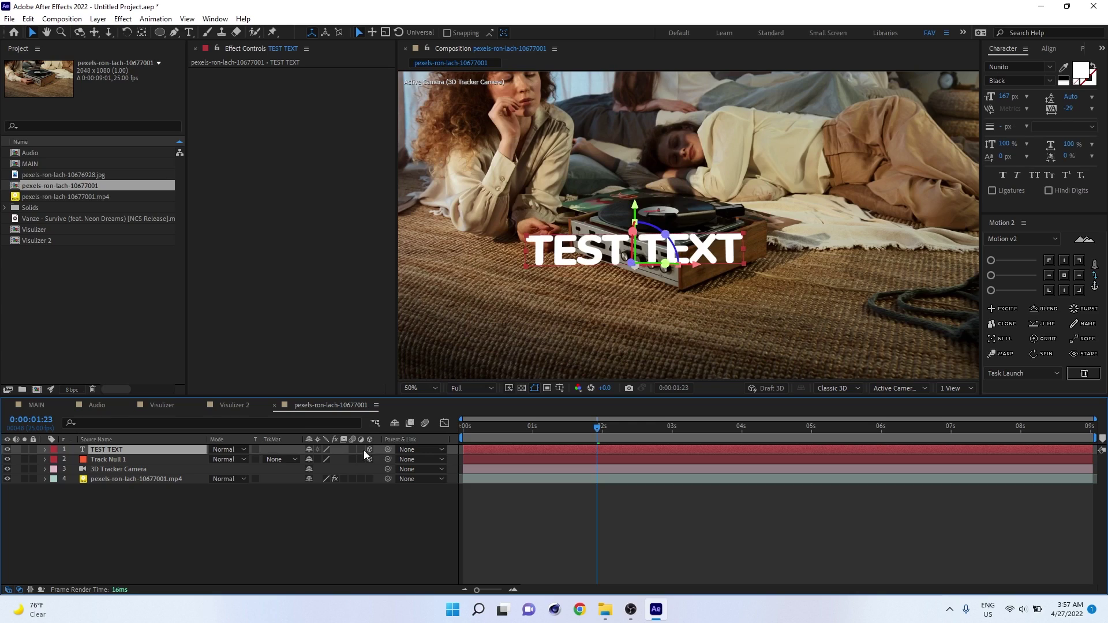
click(116, 460)
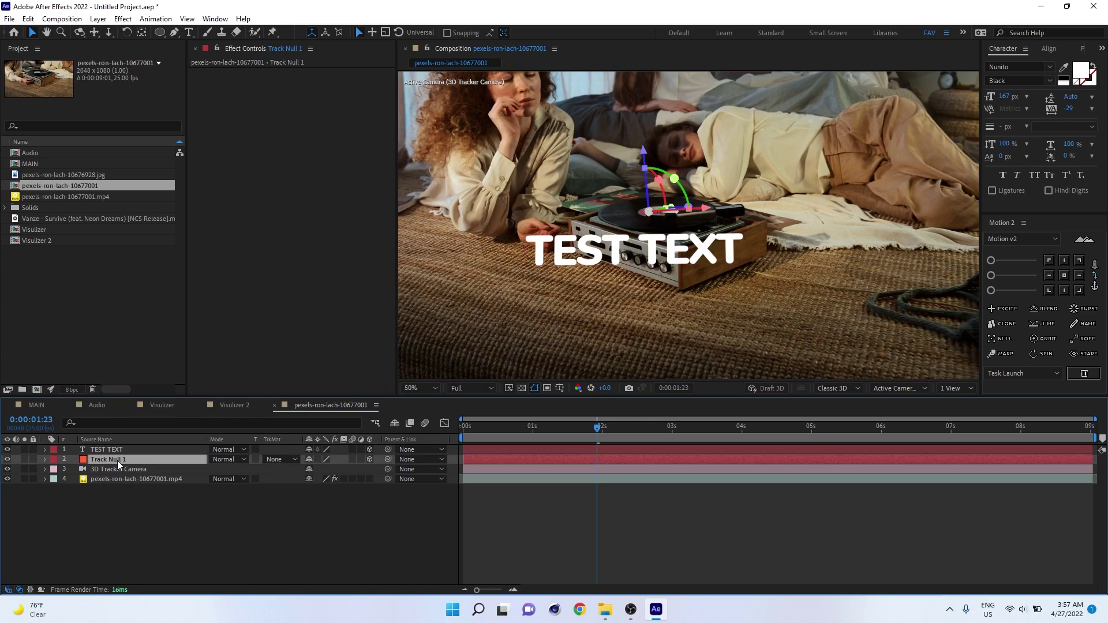
click(44, 460)
click(54, 471)
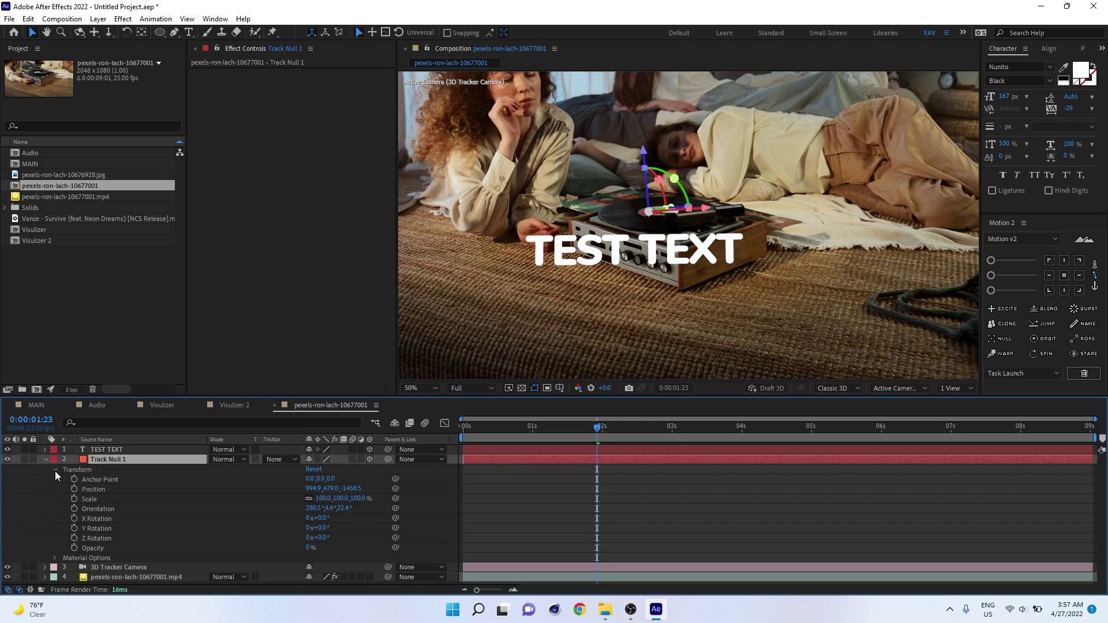
click(78, 471)
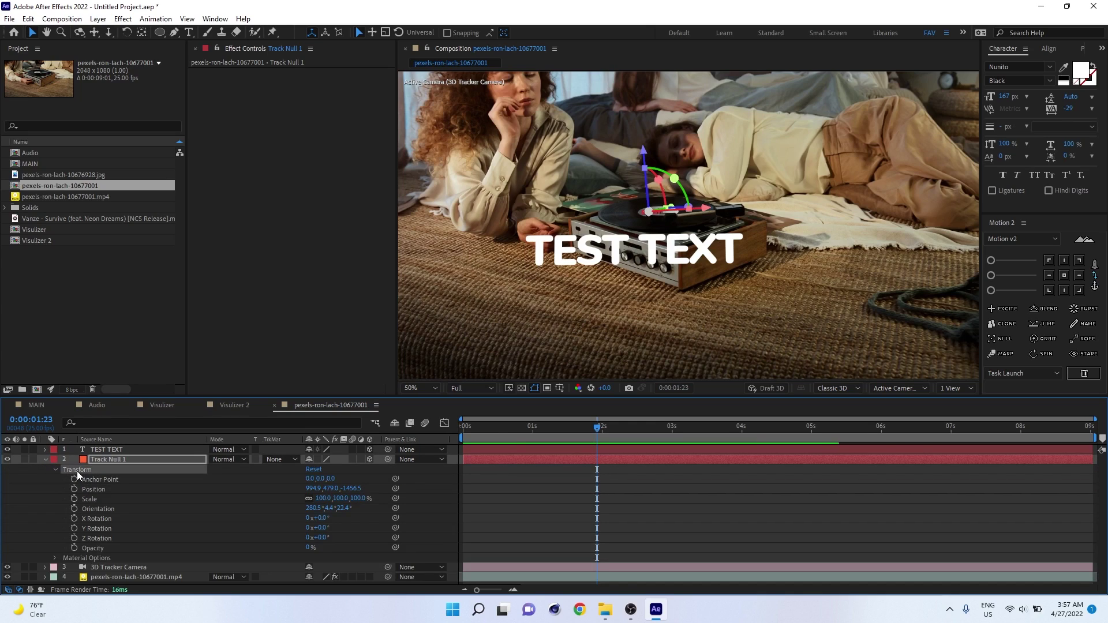
click(99, 493)
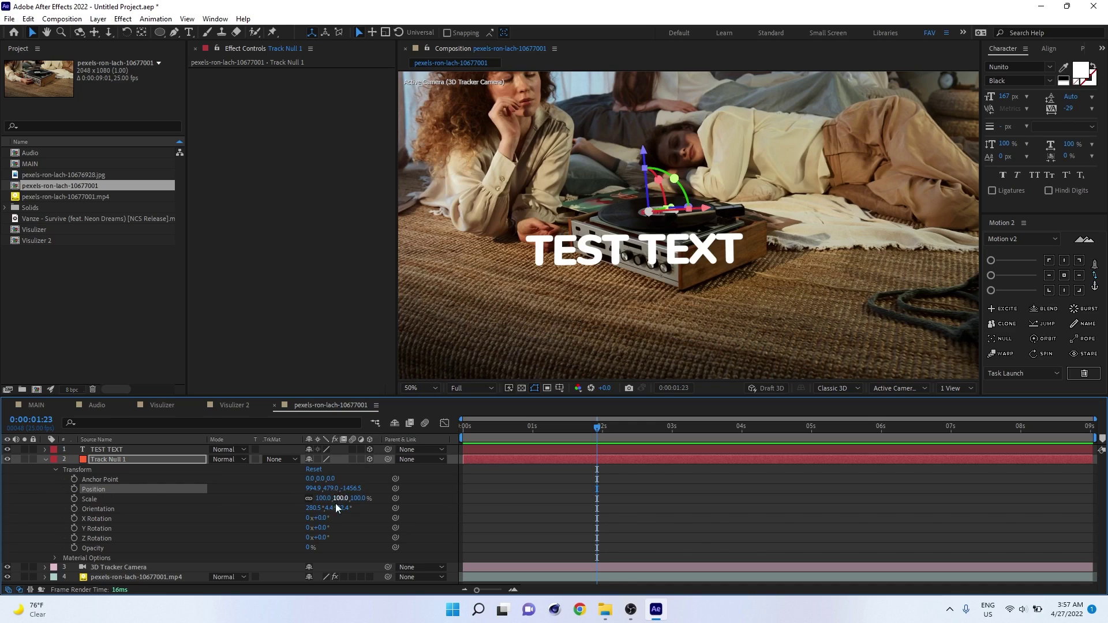
ctrl+click(99, 509)
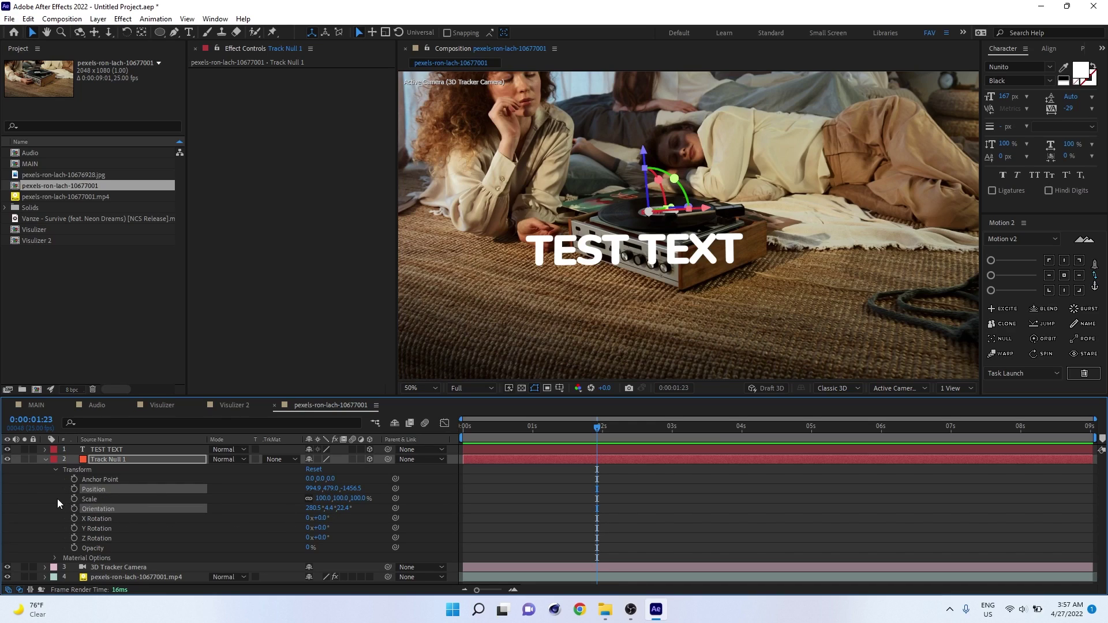
click(57, 499)
click(103, 491)
key(Return)
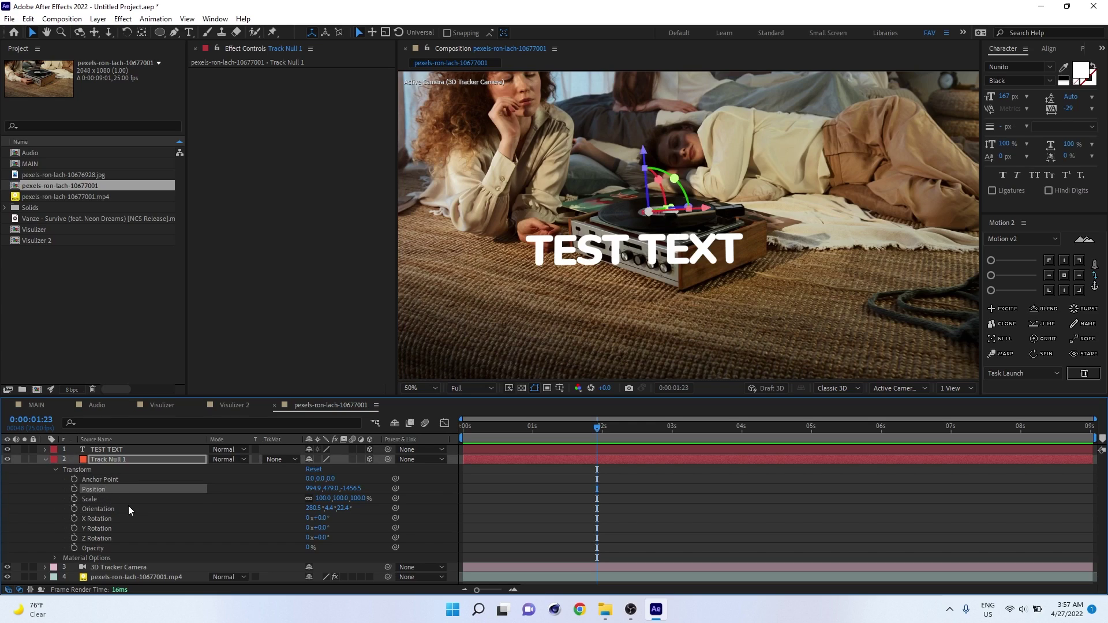
ctrl+click(112, 509)
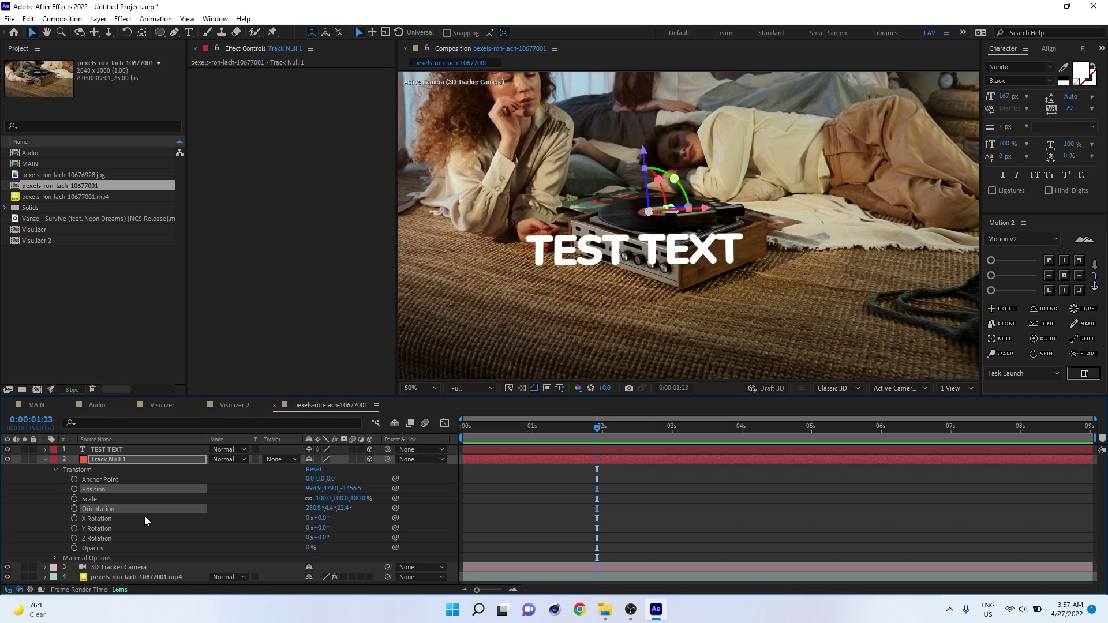
- Paste the null's Position and Orientation onto TEST TEXT, then collapse Track Null 1
click(116, 453)
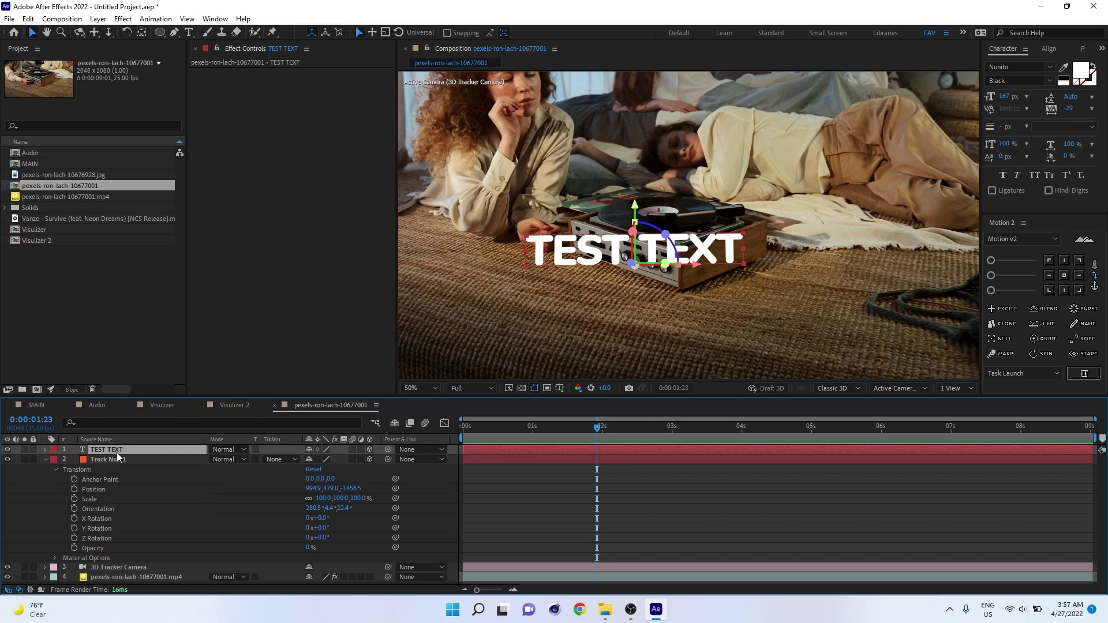
key(ctrl+v)
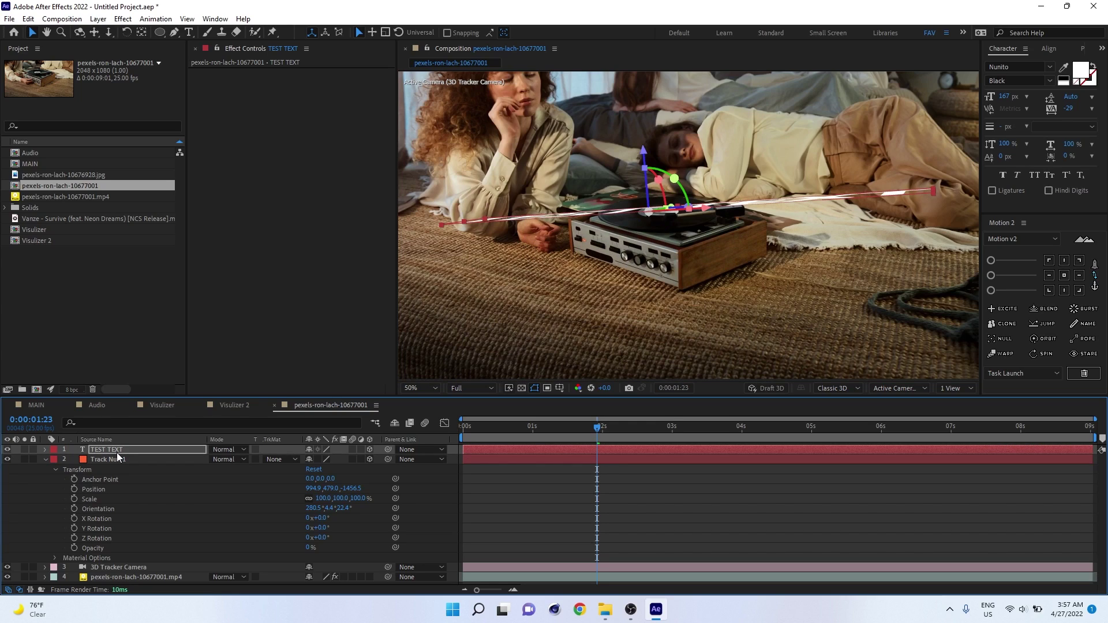
click(117, 452)
click(46, 459)
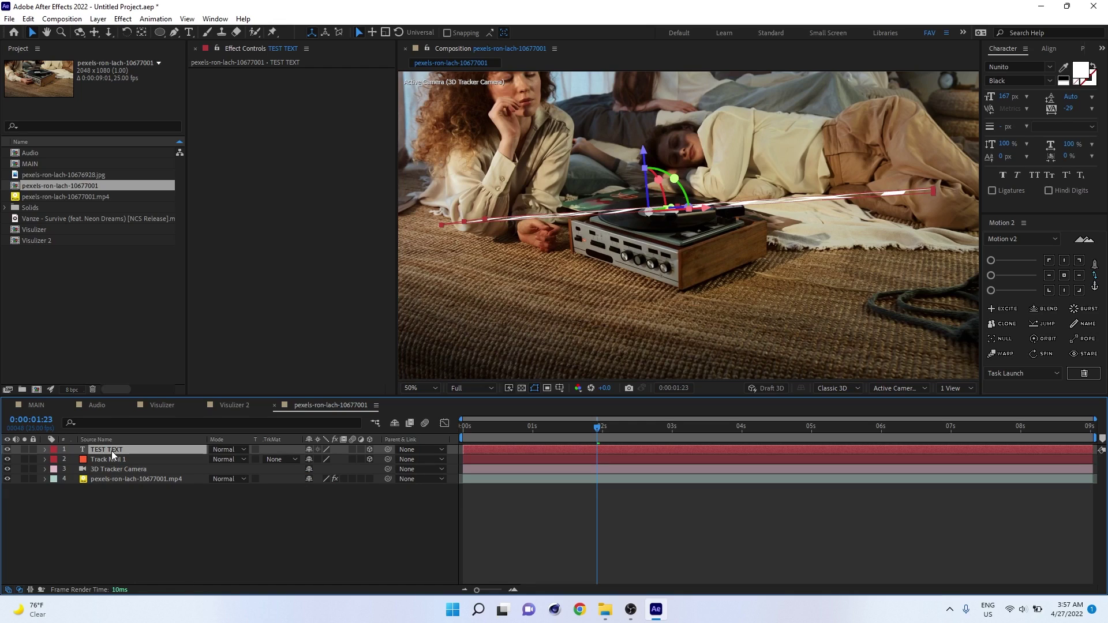
- Rotate TEST TEXT to X 95° and Z 6.9°, and scale it down to 95
key(r)
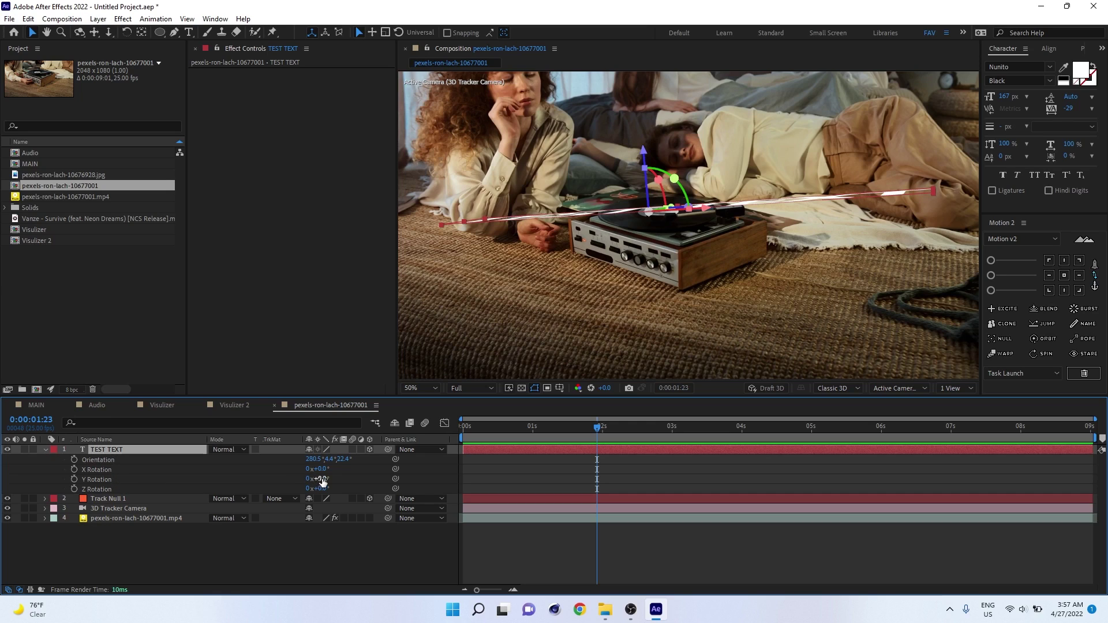
drag(308, 477, 333, 459)
key(s)
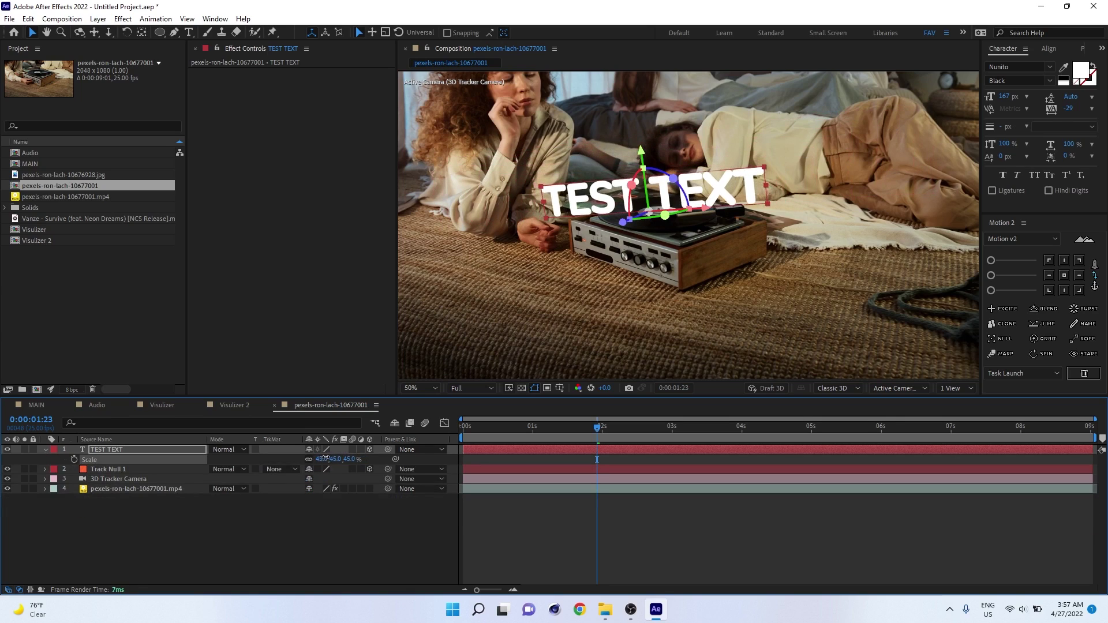
drag(324, 459, 532, 445)
key(r)
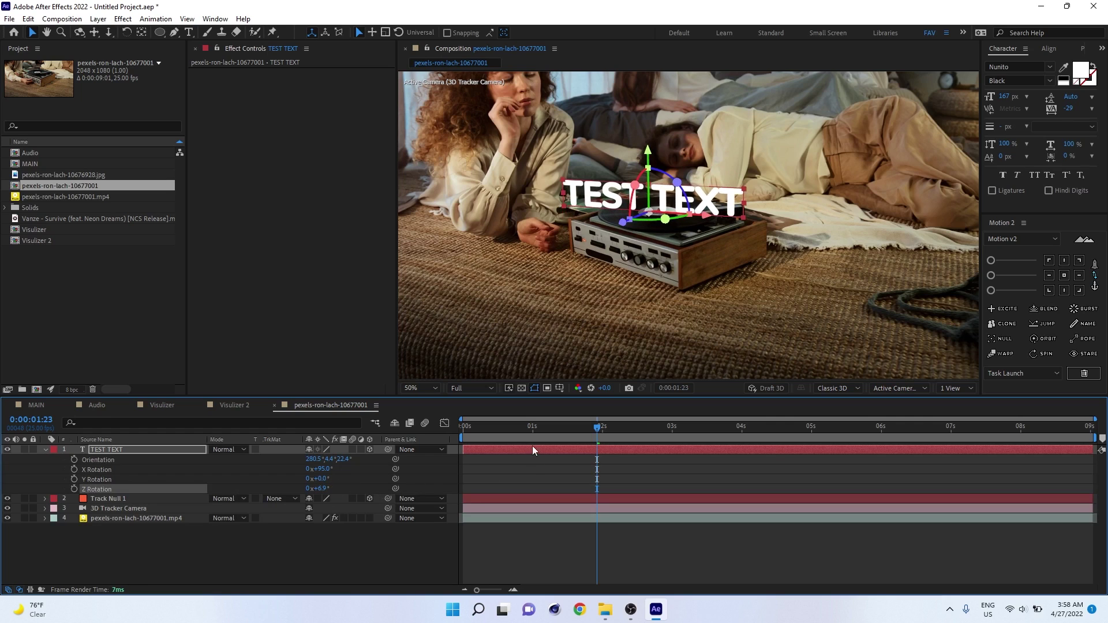
- Preview and scrub the clip to check the text stays locked to the player
key(space)
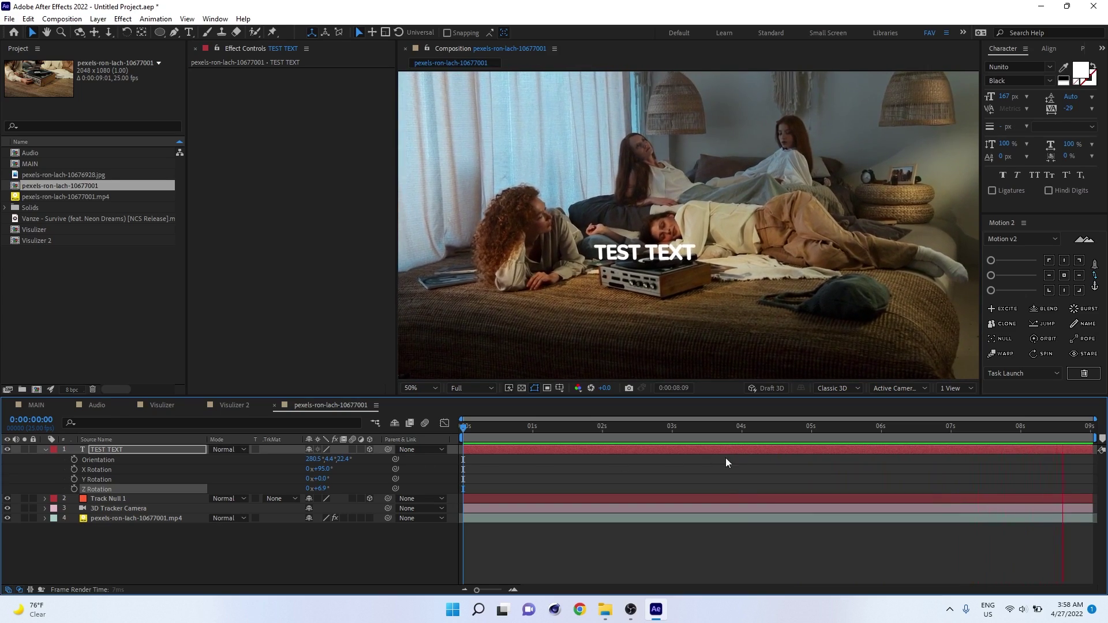
click(871, 428)
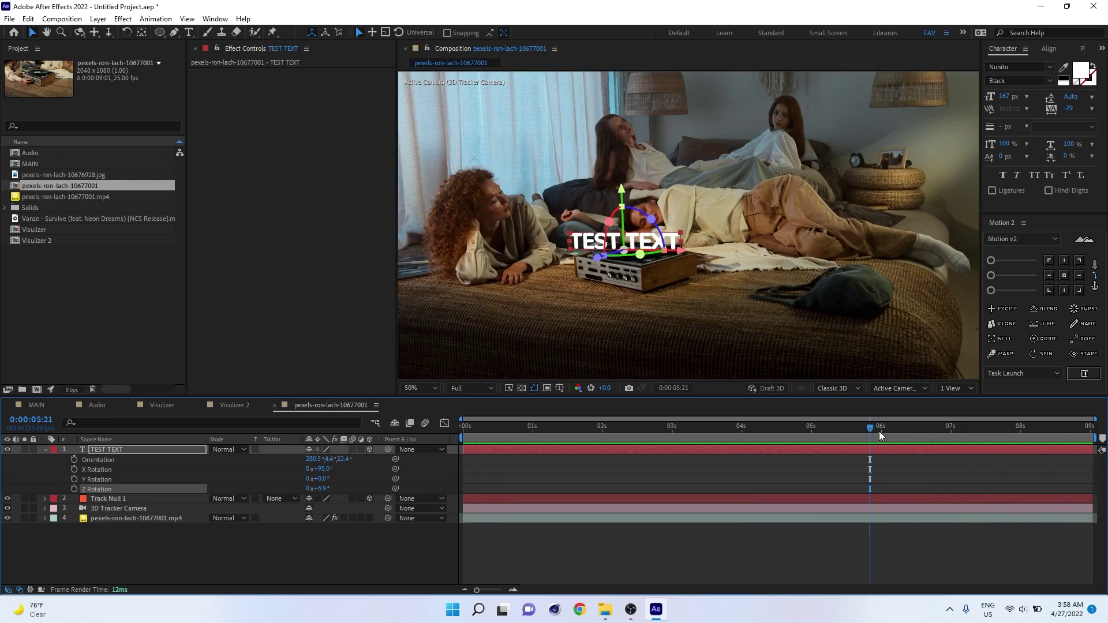
drag(879, 436, 1072, 465)
- Collapse the TEST TEXT layer's properties, select the layer and delete it
click(56, 539)
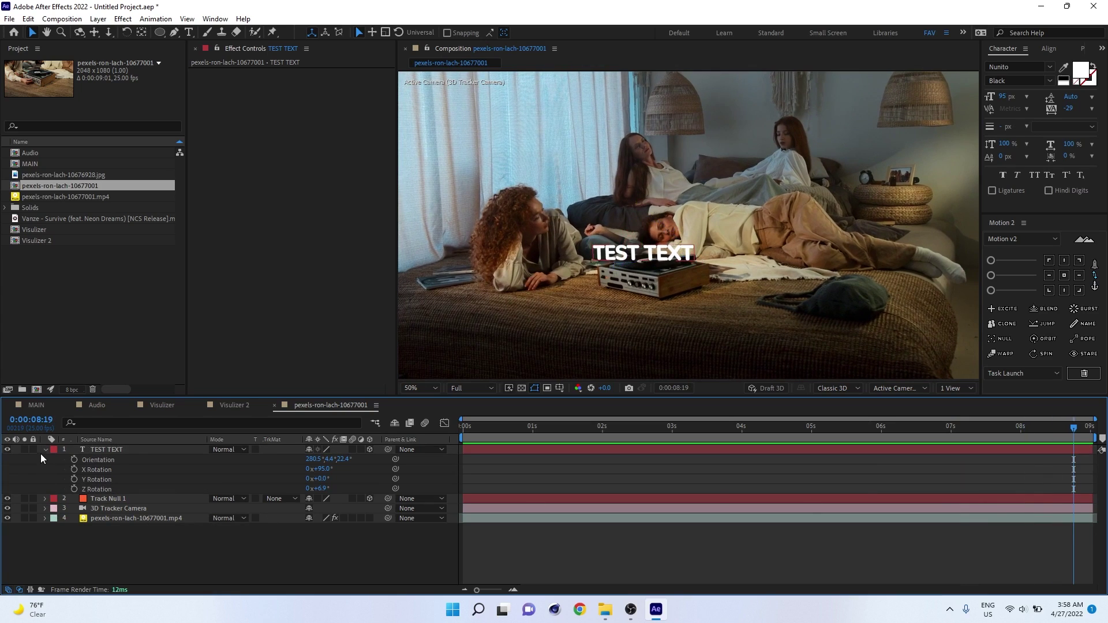
click(44, 450)
click(100, 450)
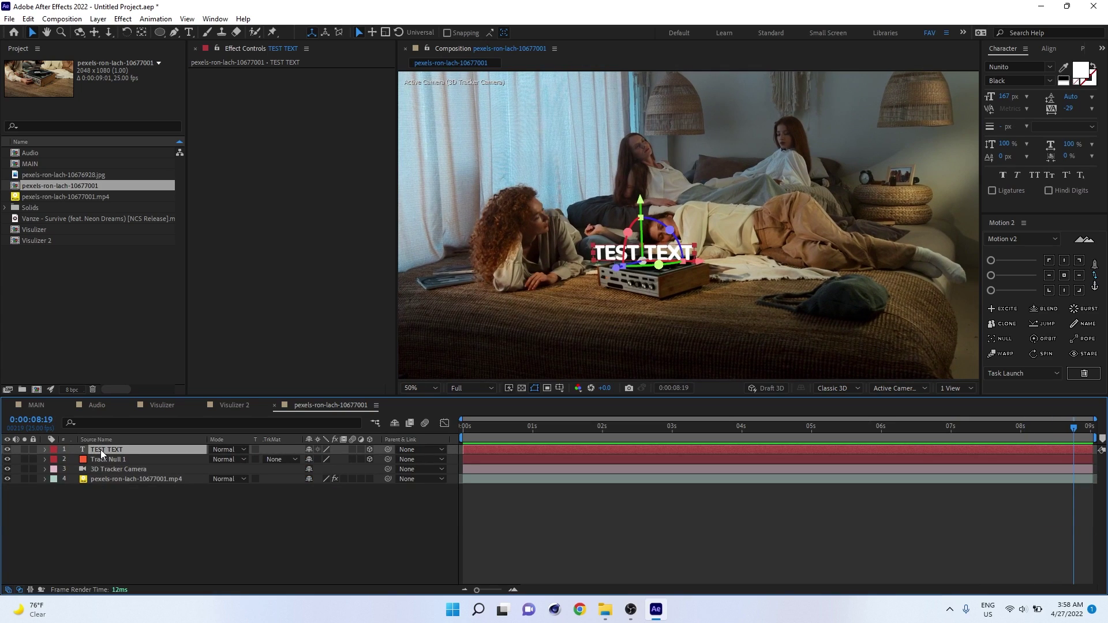
key(Delete)
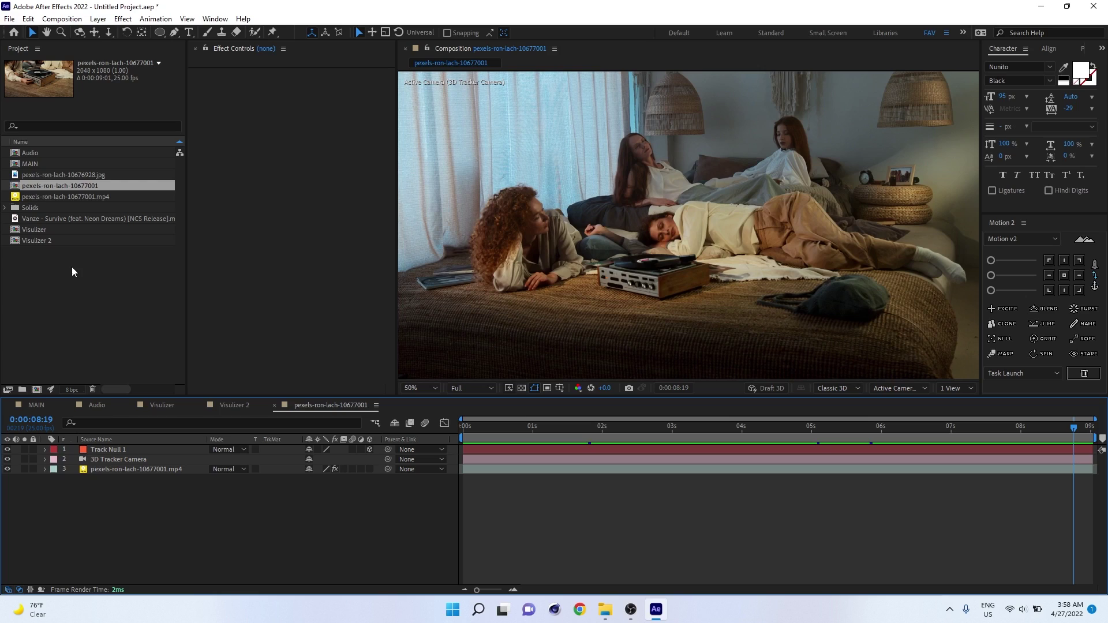
- Drag the Visulizer comp from the Project panel above Track Null 1 and open the Effect menu
click(51, 230)
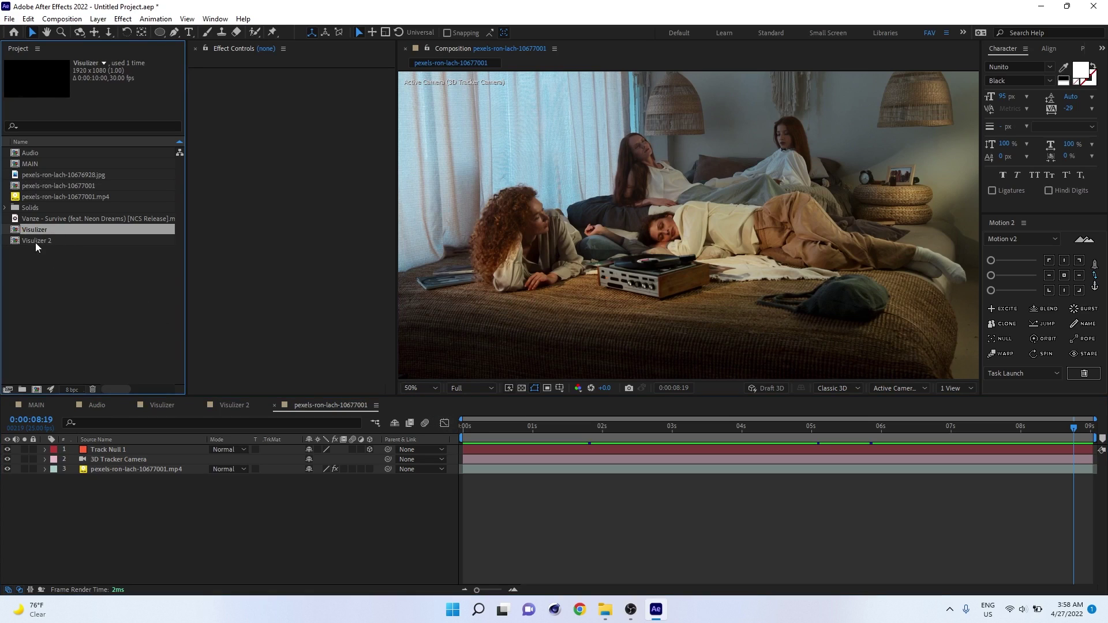
drag(33, 230, 108, 445)
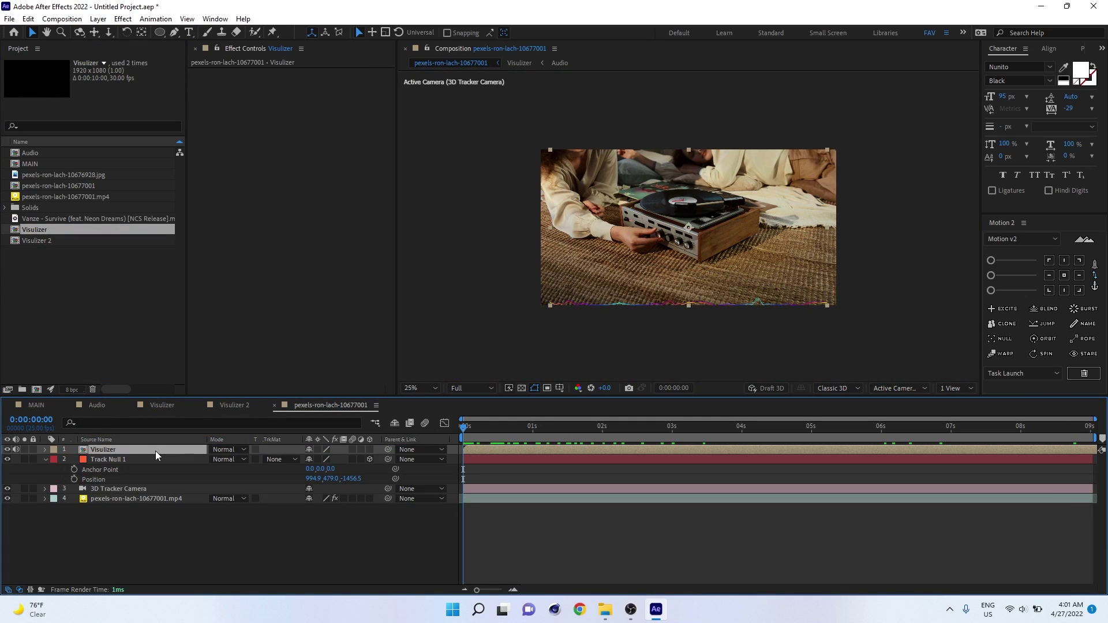
click(120, 20)
mouse_move(200, 302)
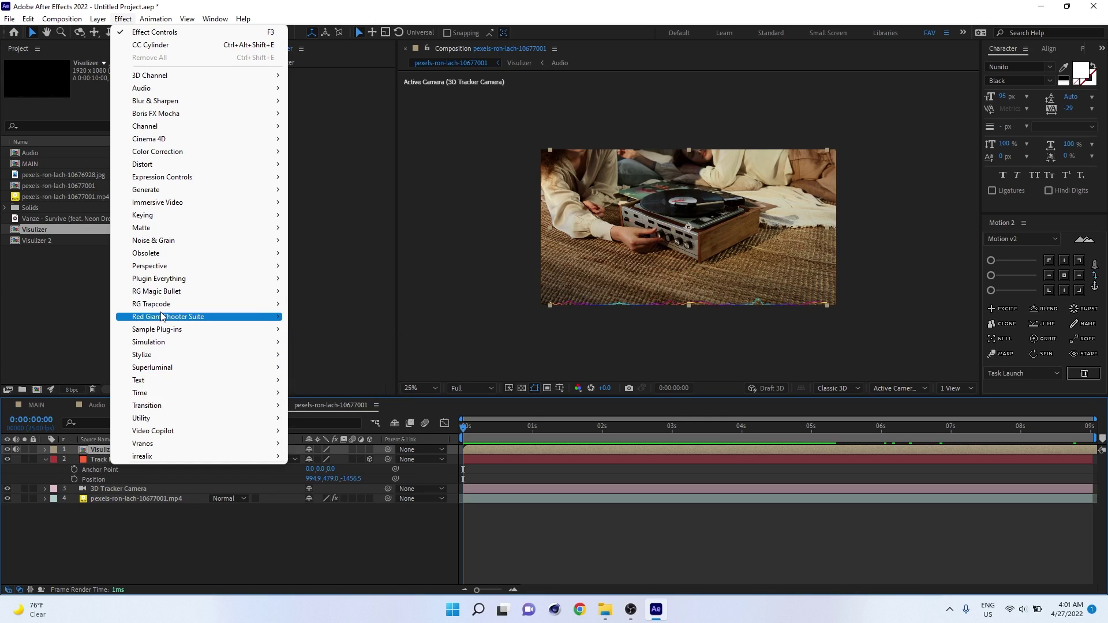
- Apply CC Cylinder to Visulizer: radius 91.1, position -41, -681, 32, X rotation -12.4°
mouse_move(160, 268)
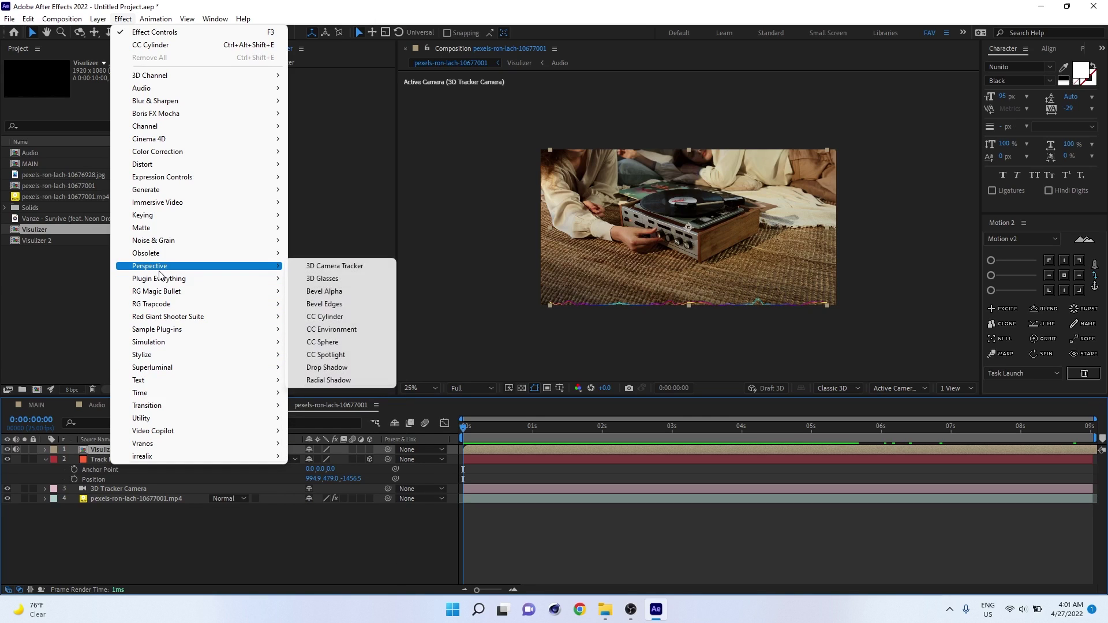
click(342, 319)
scroll(722, 296, up, 2)
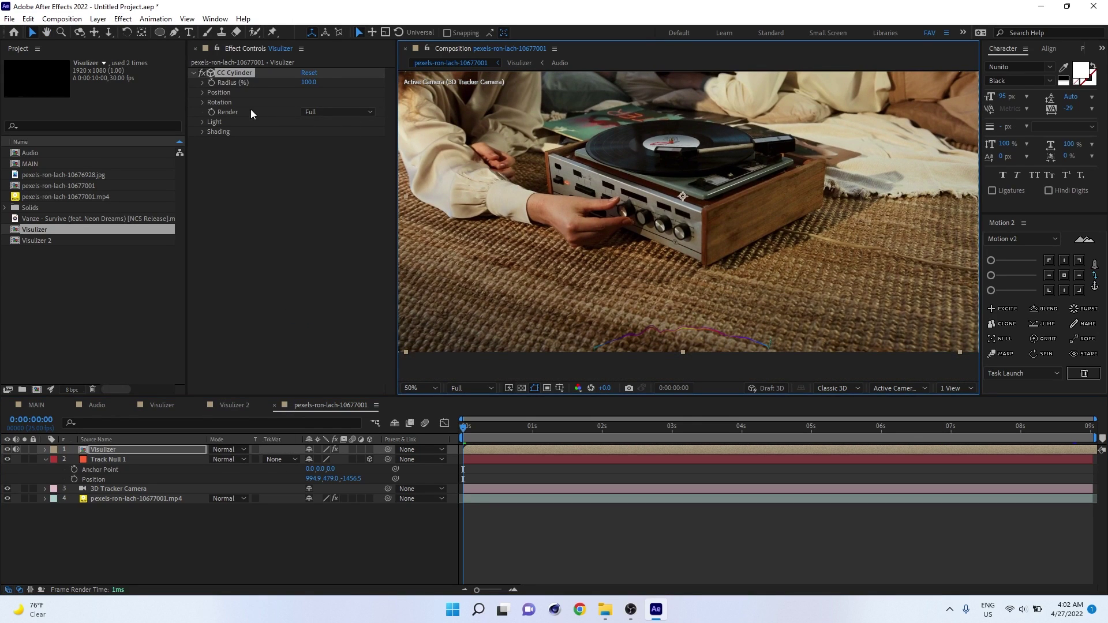
click(202, 92)
click(311, 111)
text(-730)
key(Return)
drag(734, 148, 751, 208)
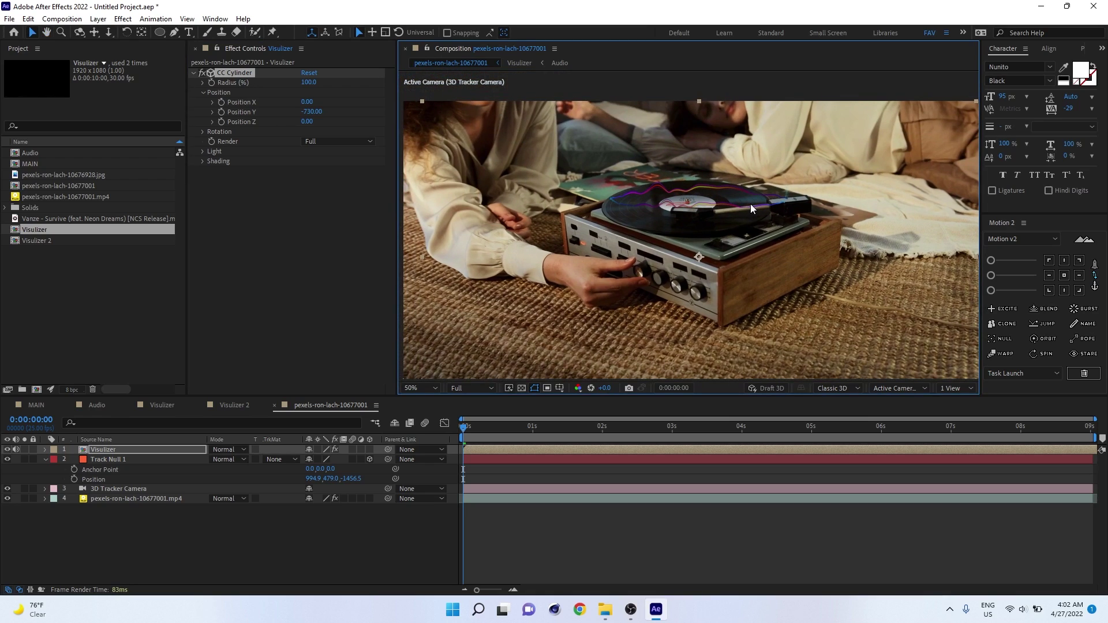
click(203, 132)
drag(315, 141, 304, 102)
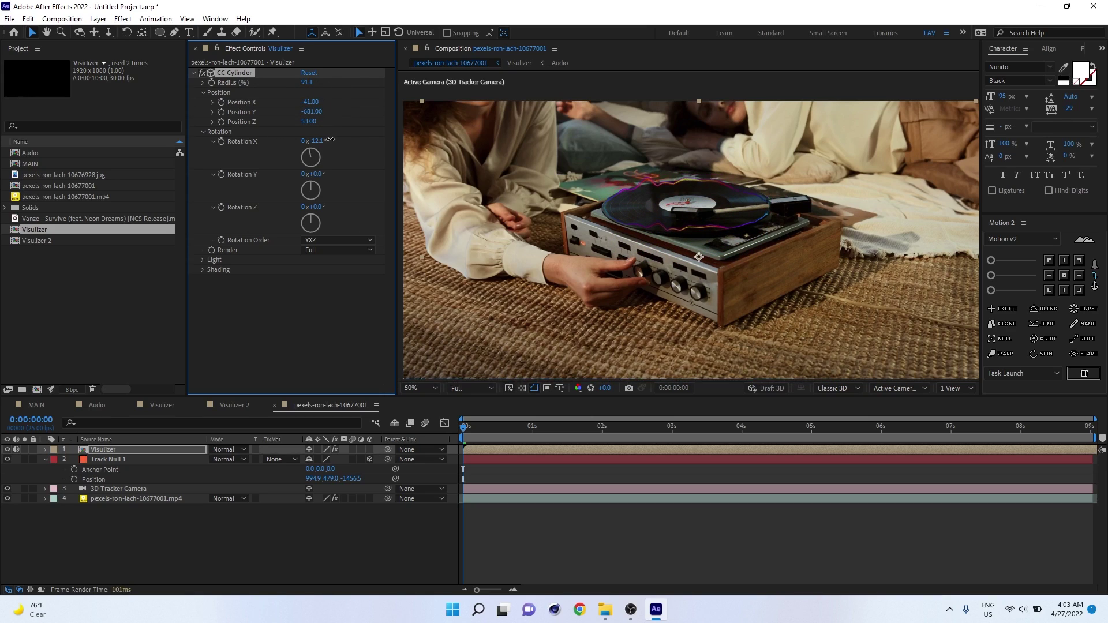
drag(311, 141, 292, 121)
- Apply Deep Glow to the Visulizer layer via quick effect search
key(ctrl+space)
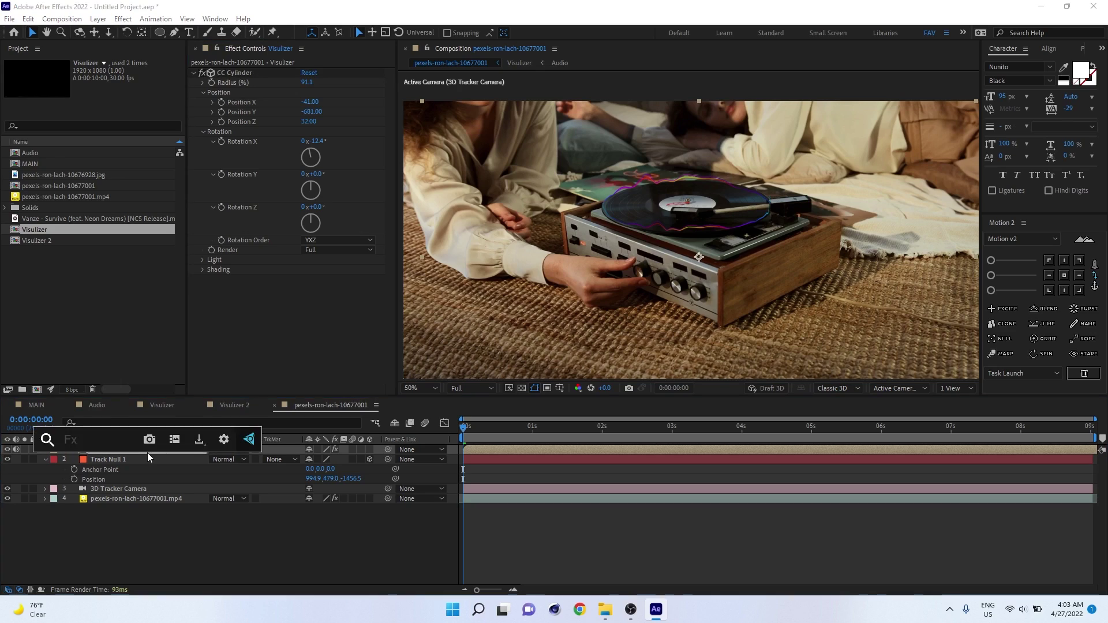
text(deep)
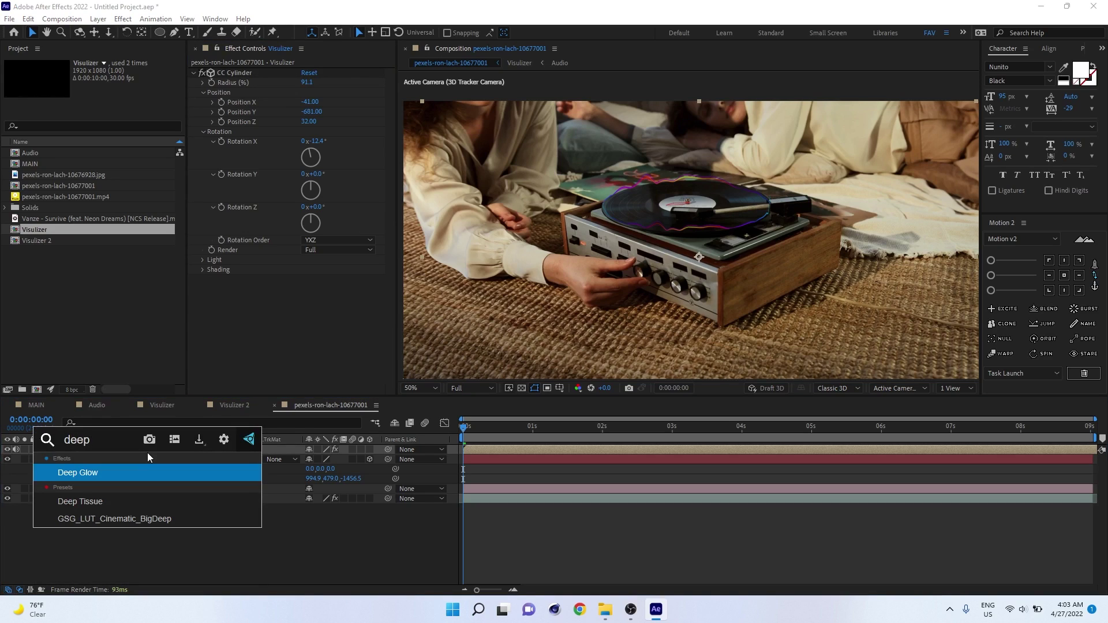
key(Return)
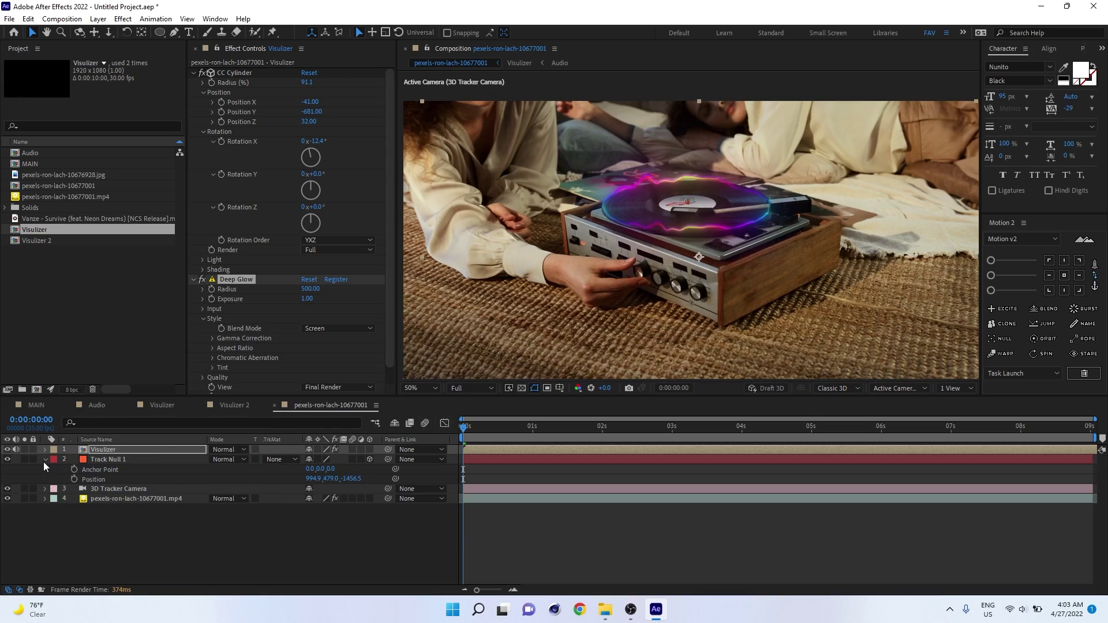
- Collapse Track Null 1, reselect the Visulizer layer and select its CC Cylinder effect
click(75, 456)
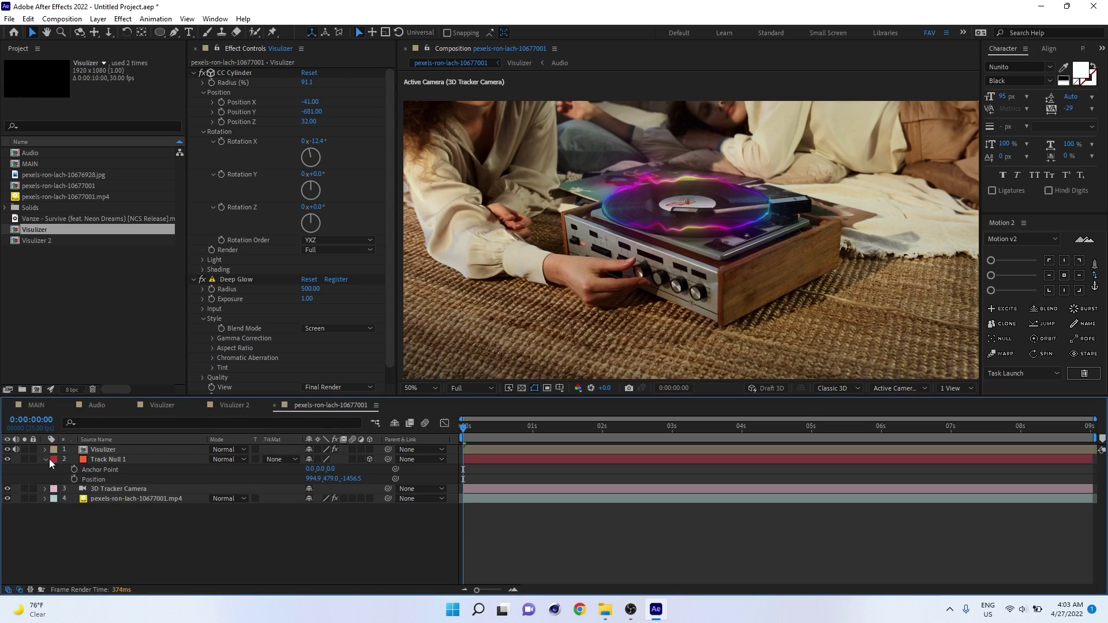
click(45, 459)
click(92, 449)
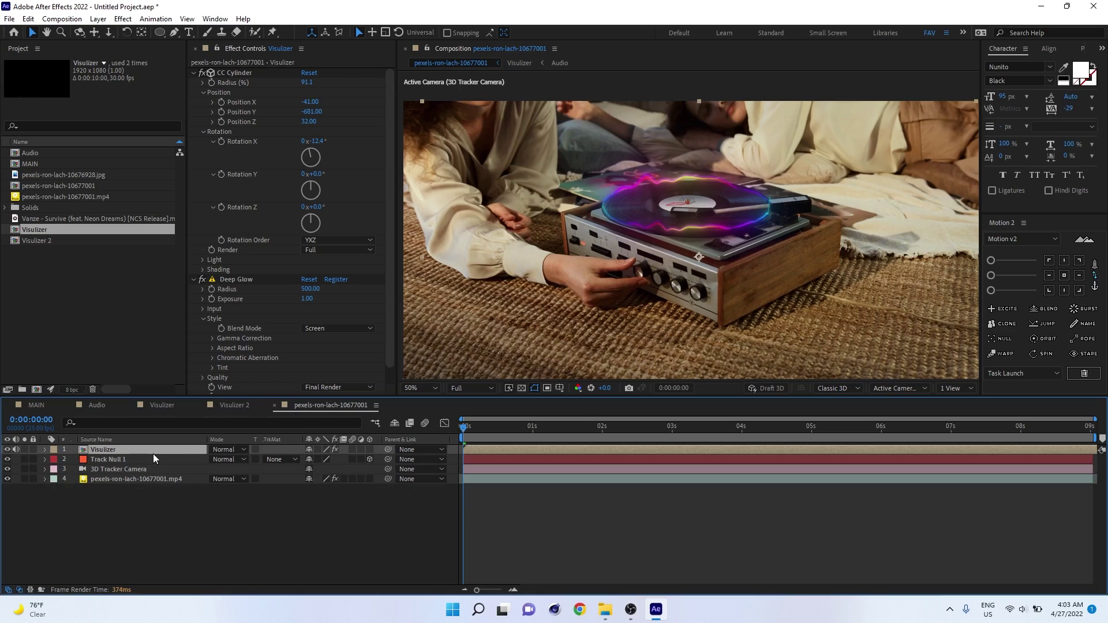
scroll(735, 237, down, 1)
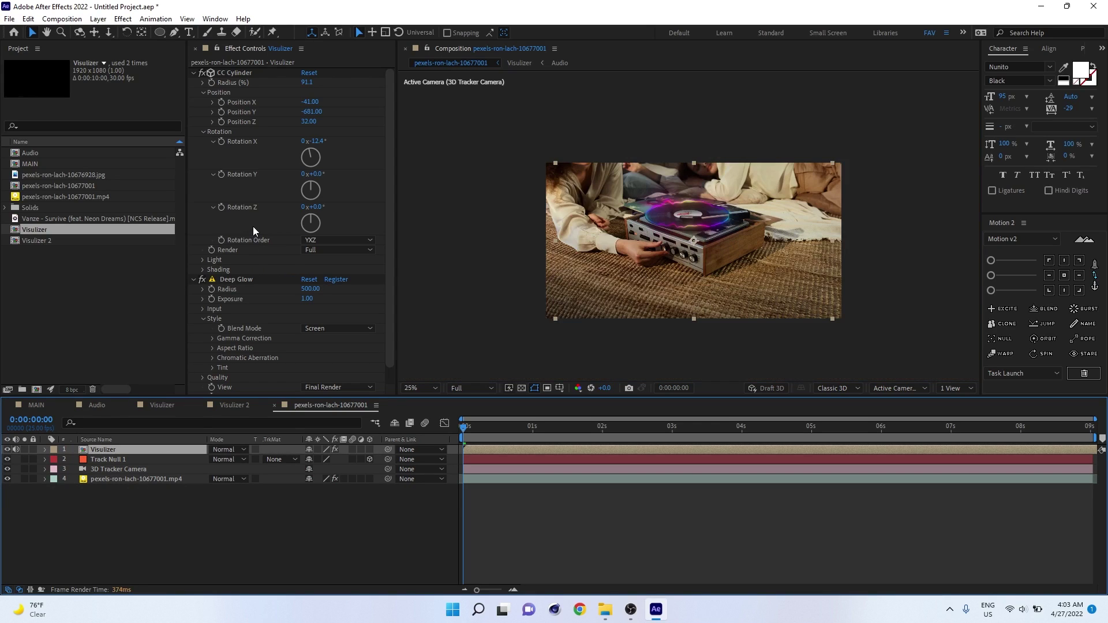
click(233, 74)
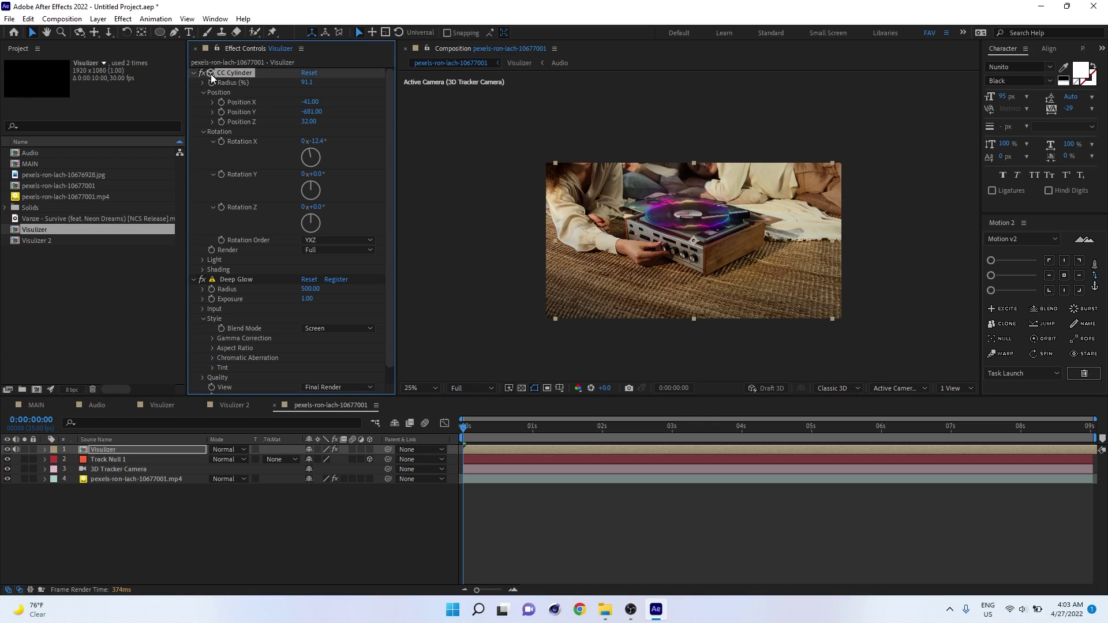
click(98, 453)
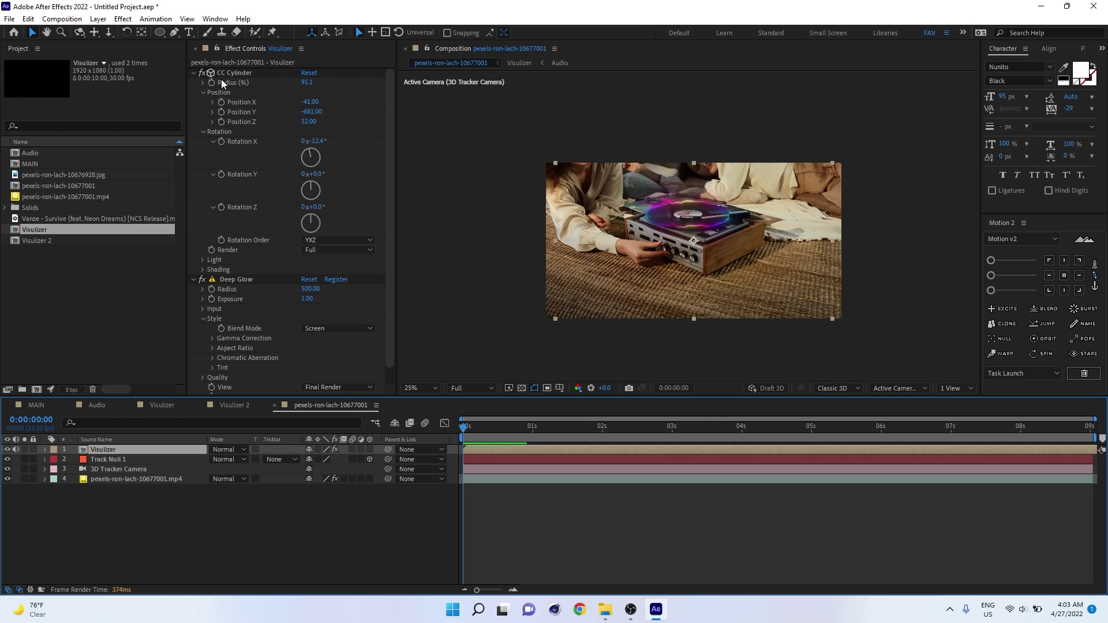
- Pre-compose the Visulizer layer as 'Visulizer Comp 1', moving all attributes into the new composition
right_click(101, 451)
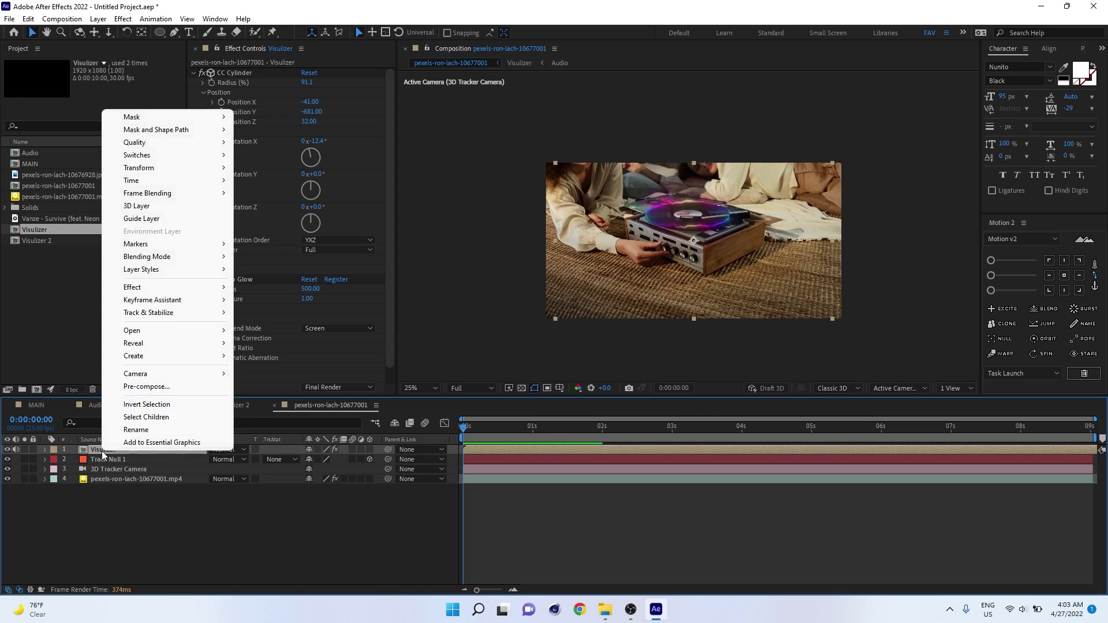
click(146, 386)
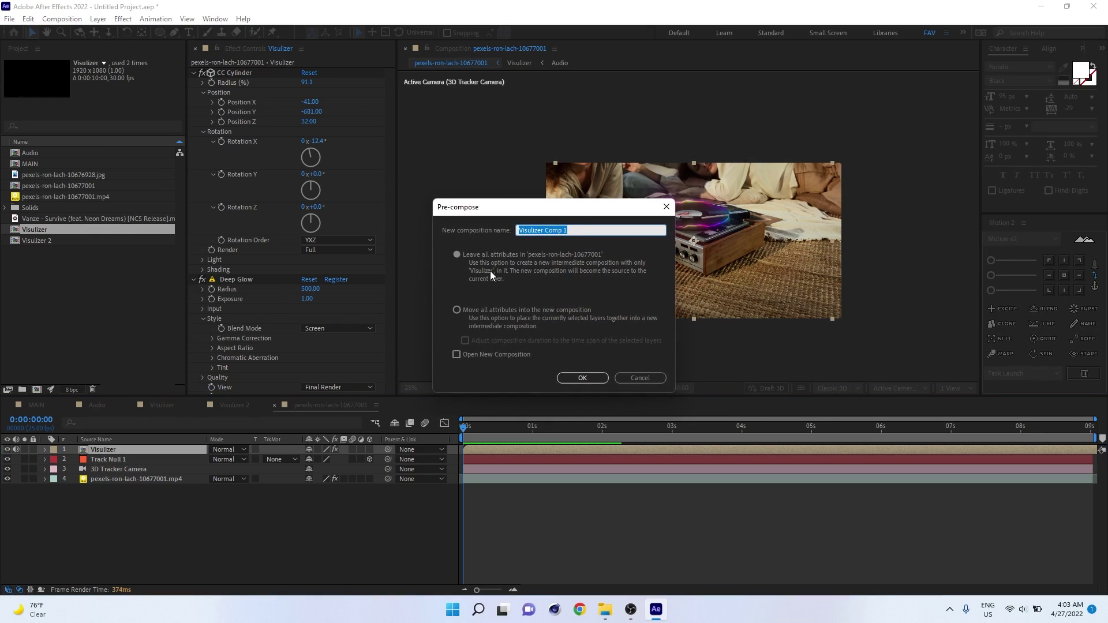
click(456, 310)
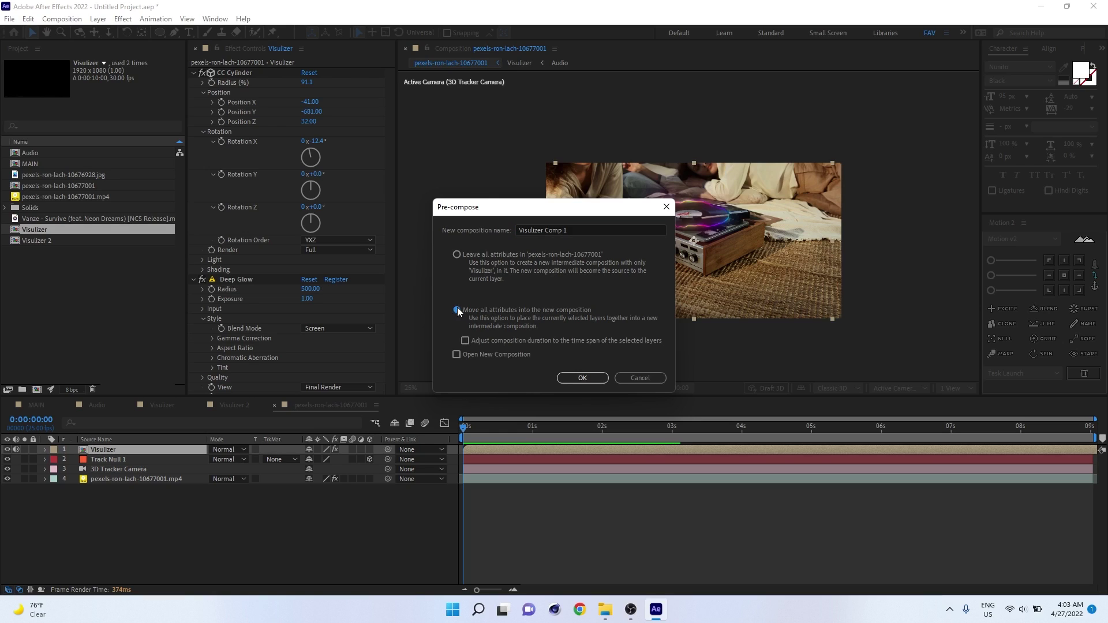
click(456, 257)
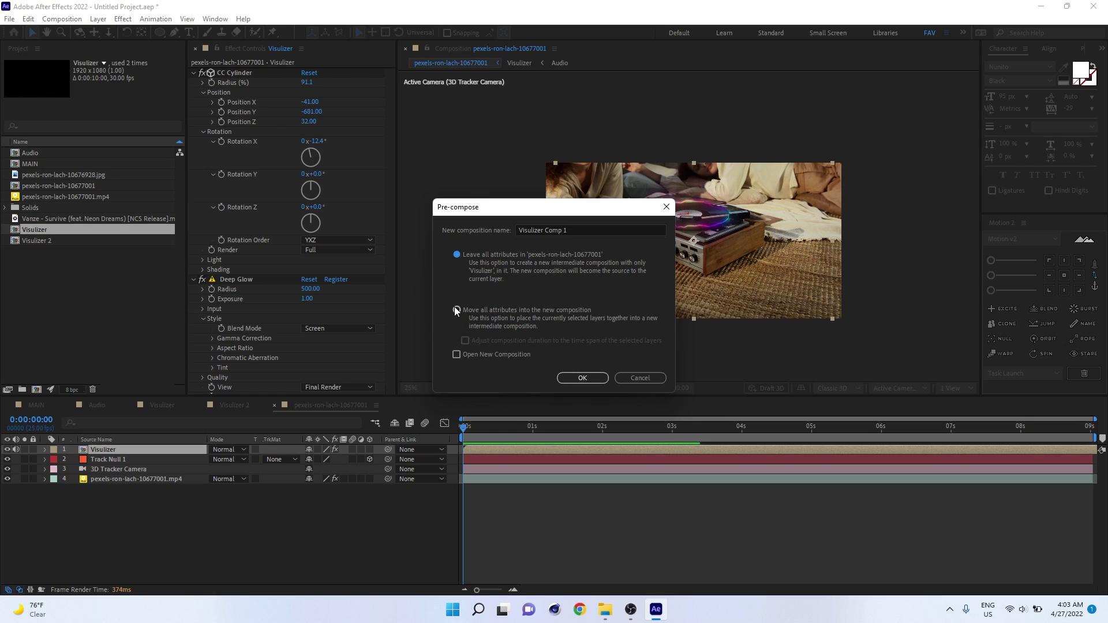
click(455, 308)
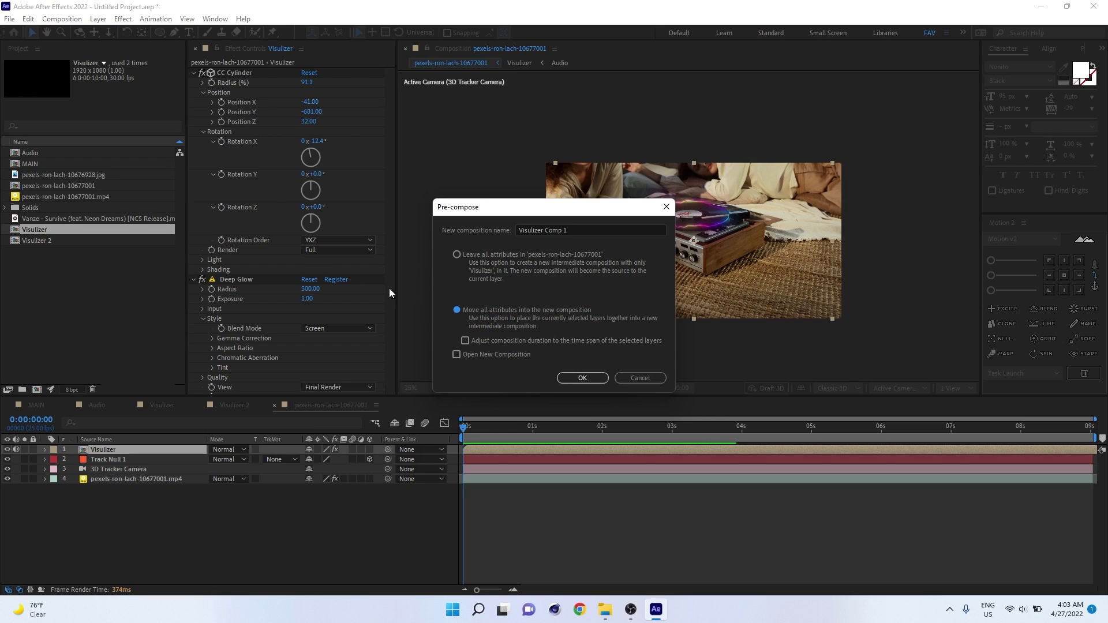
click(596, 377)
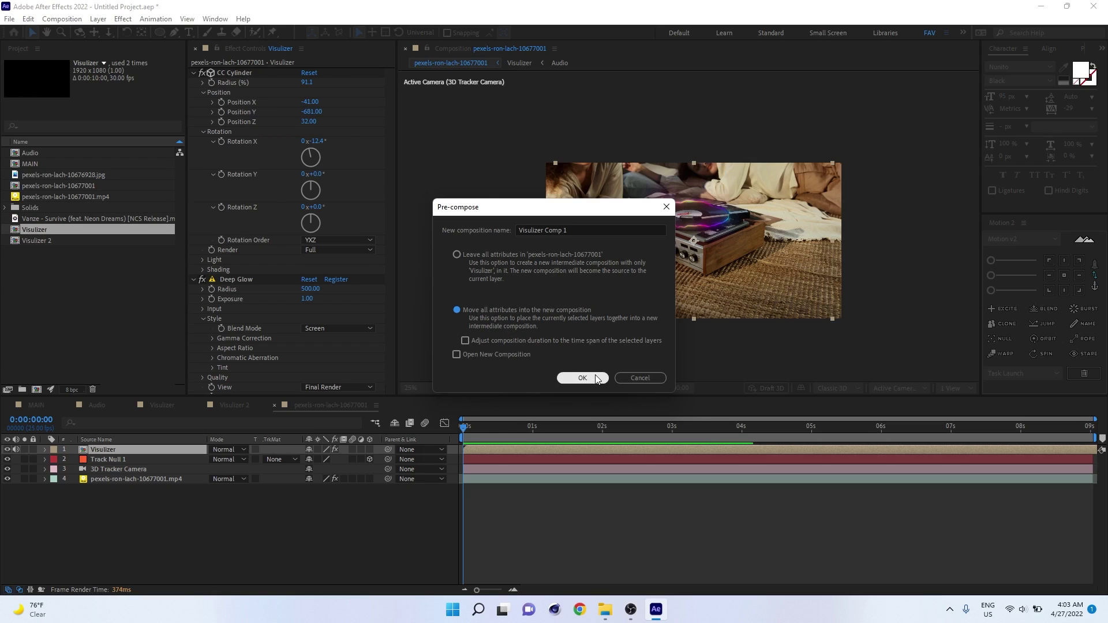
click(596, 378)
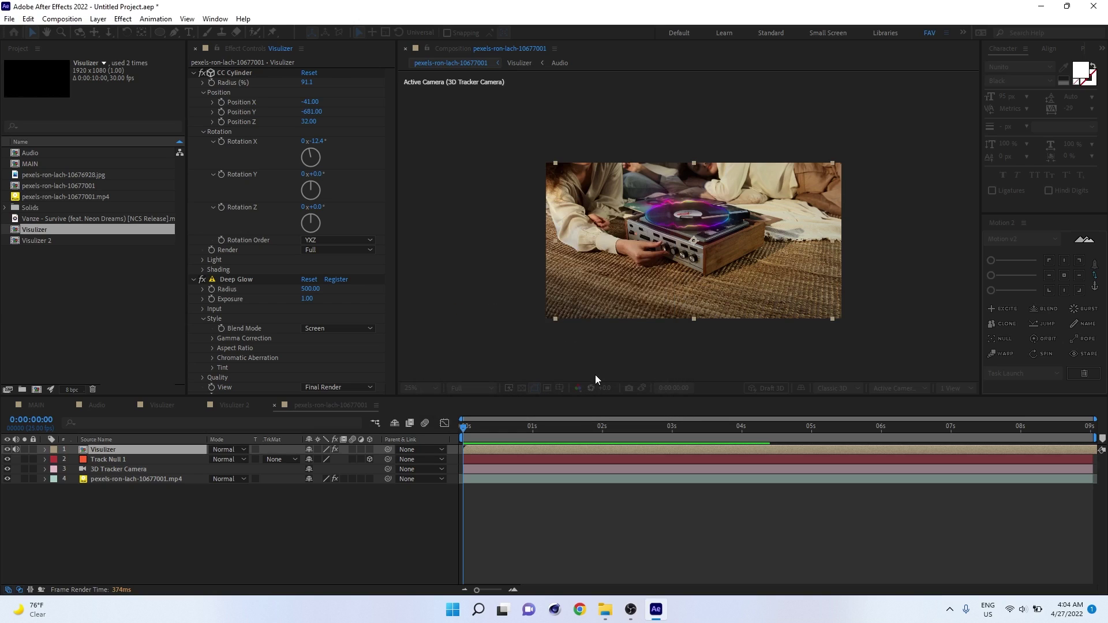
- Turn on the 3D Layer switch for Visulizer Comp 1, fit the frame, and select Track Null 1
click(125, 451)
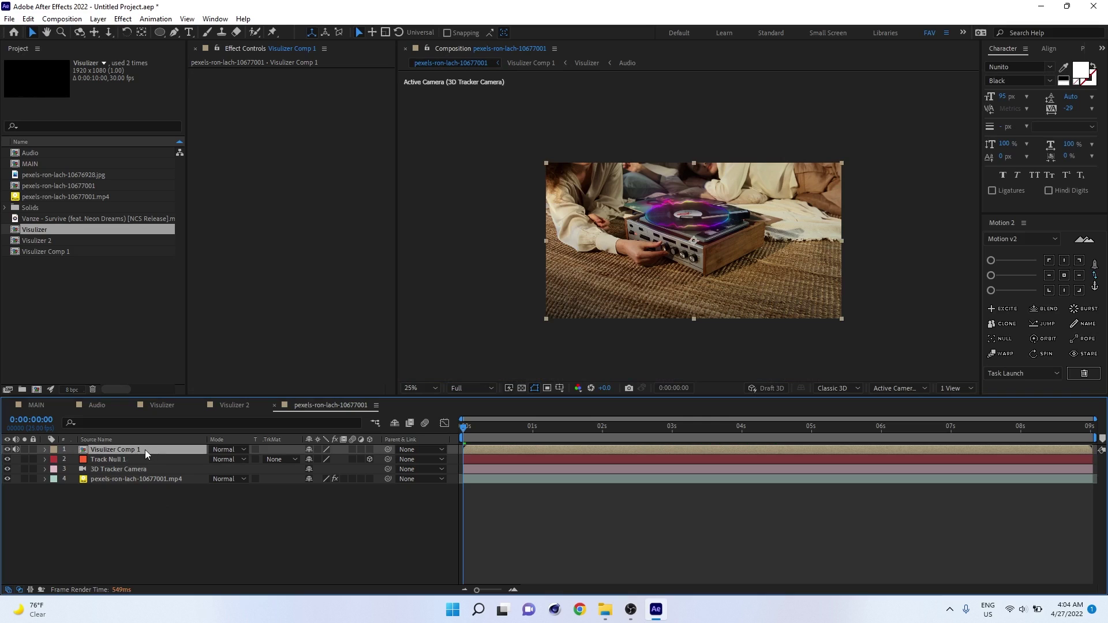
scroll(690, 219, up, 2)
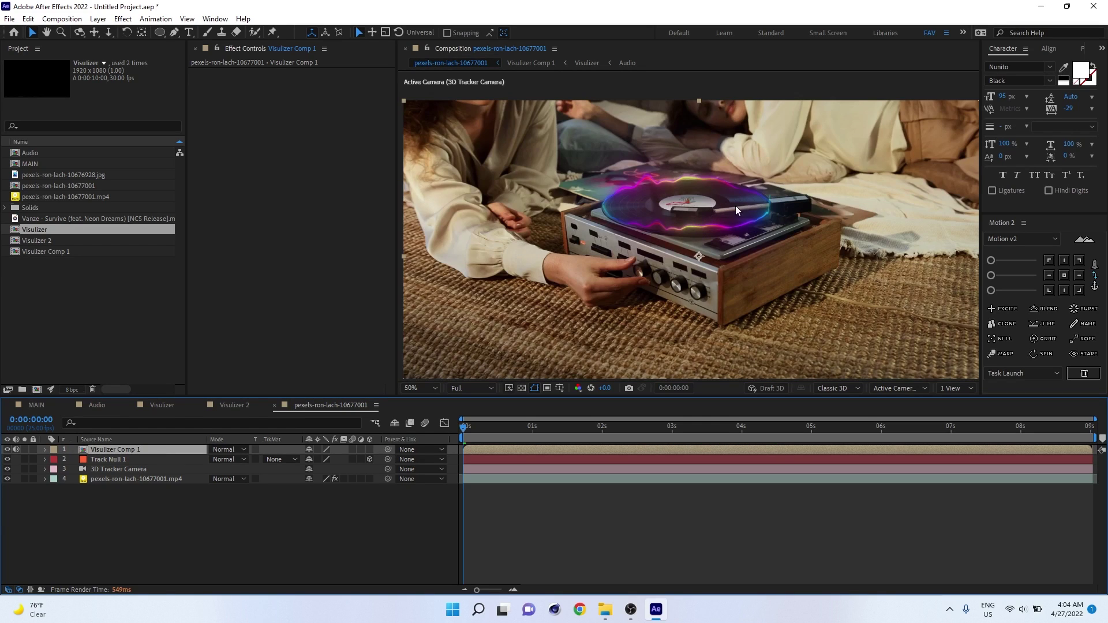
click(369, 449)
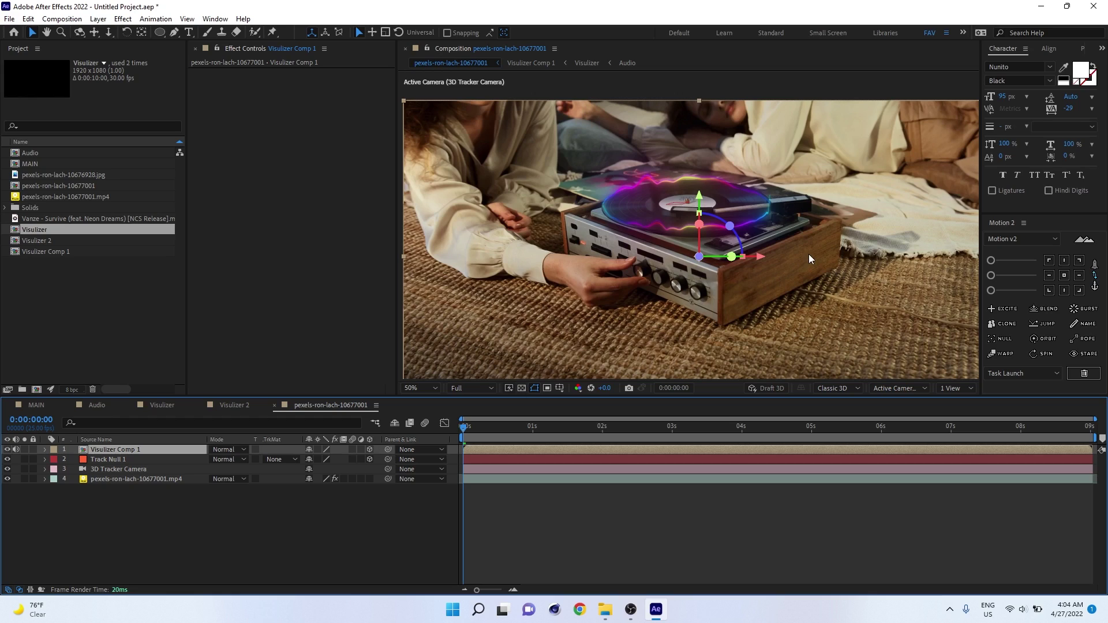
key(comma)
key(comma)
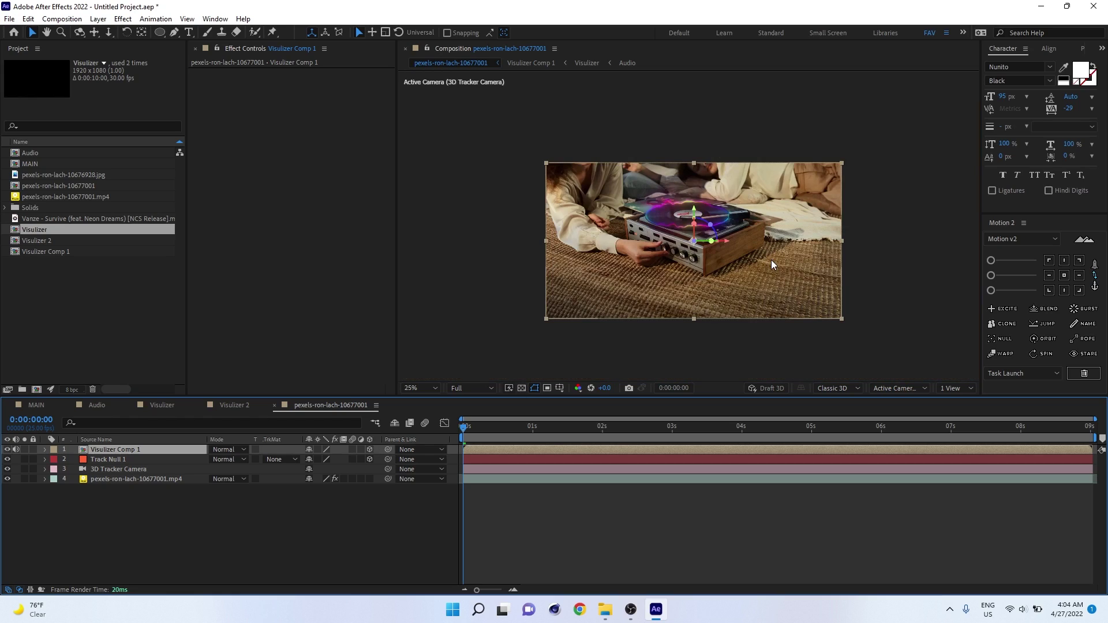
click(103, 459)
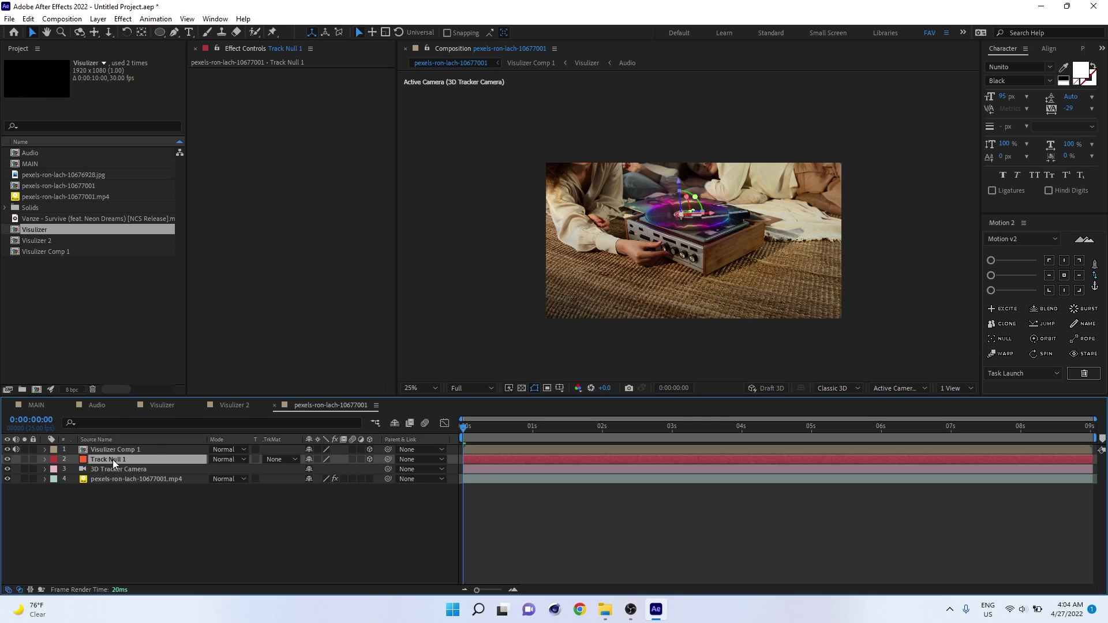
- Apply Track Null 1's Position to Visulizer Comp 1, then drag it down along the Y axis
click(44, 459)
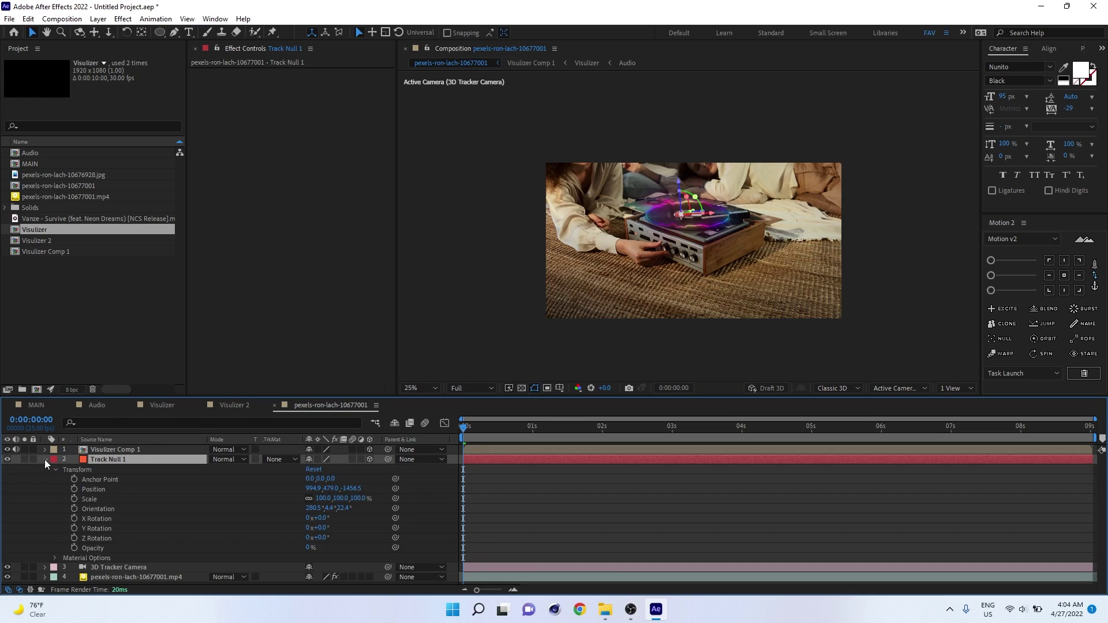
click(99, 489)
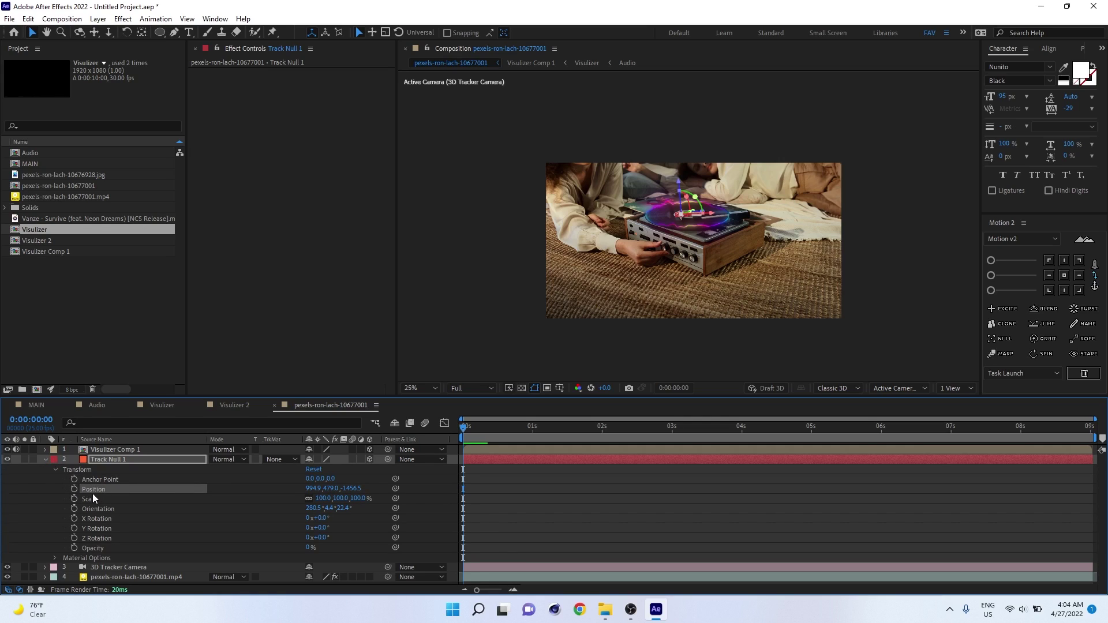
click(44, 459)
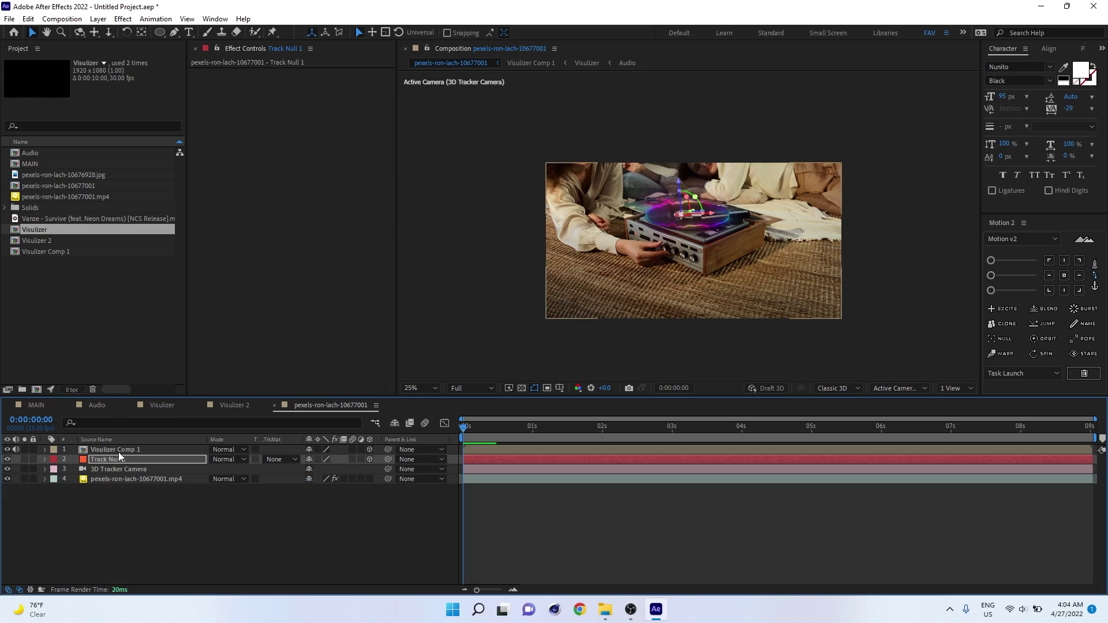
click(119, 452)
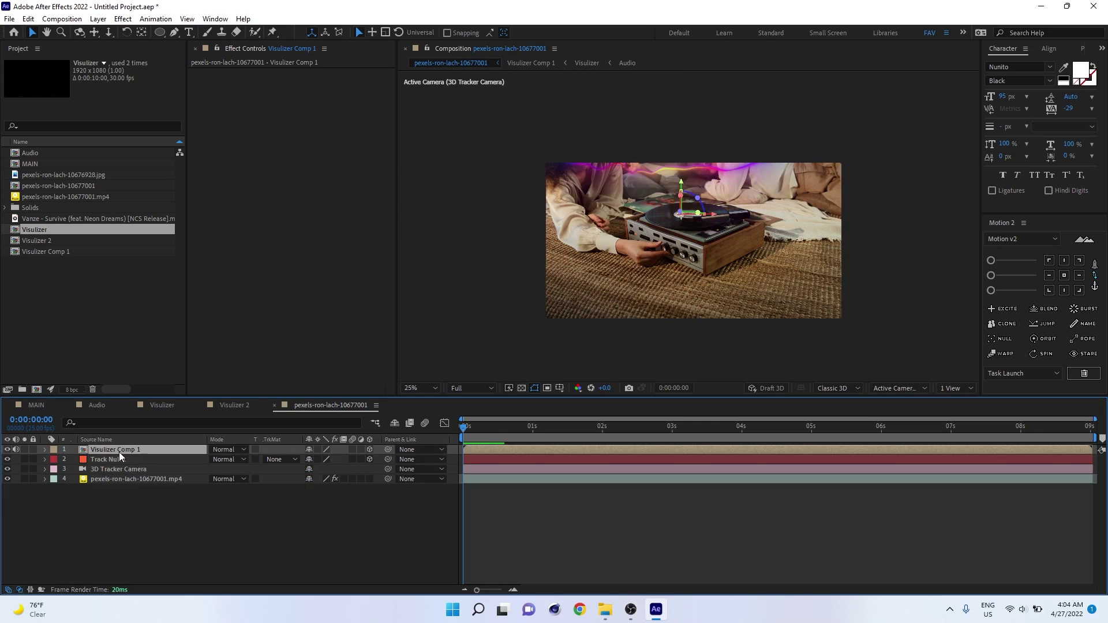
key(Return)
scroll(707, 237, up, 2)
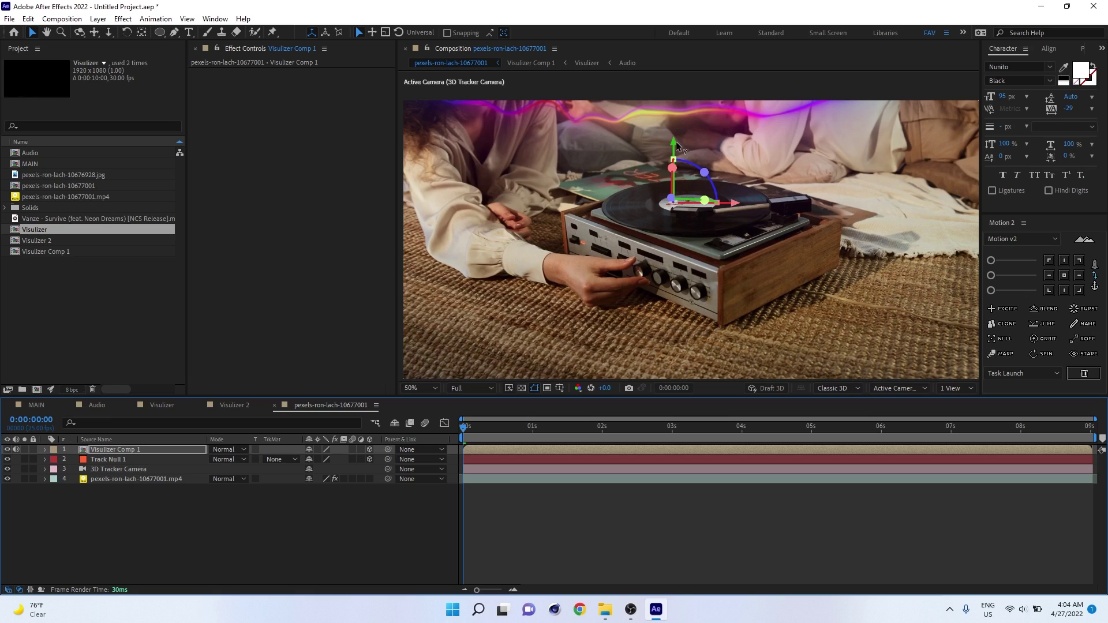
drag(676, 141, 676, 271)
- Set Visulizer Comp 1's Scale to 30%
key(s)
click(353, 459)
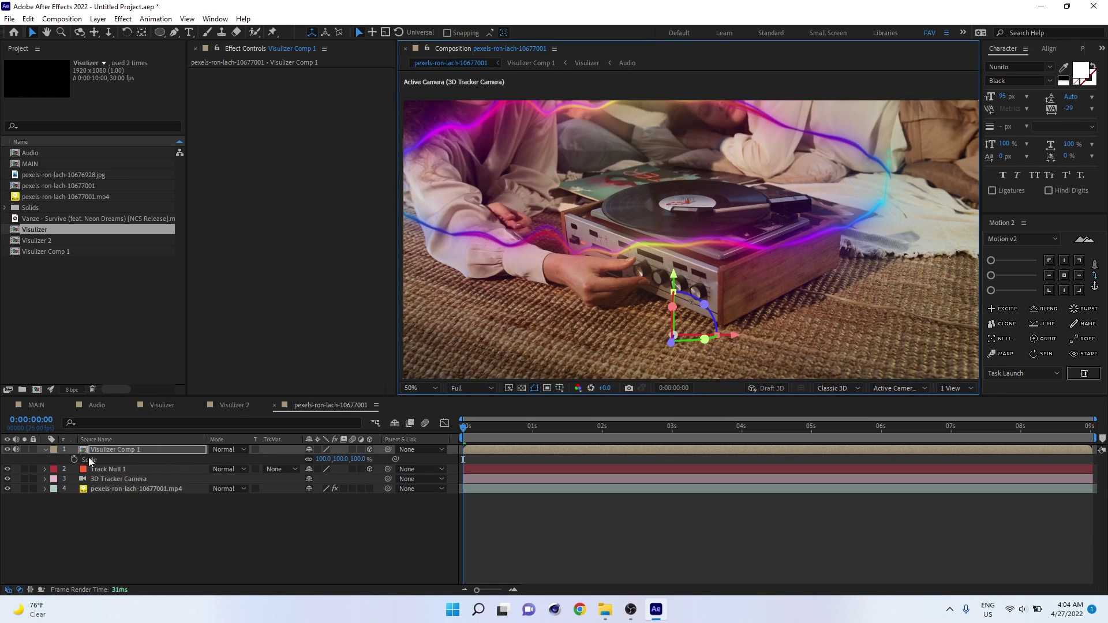
text(30)
key(Return)
- Drag the visualizer up and sideways to centre its ring on the record, then preview
drag(674, 275, 671, 195)
drag(737, 249, 695, 191)
scroll(746, 242, down, 1)
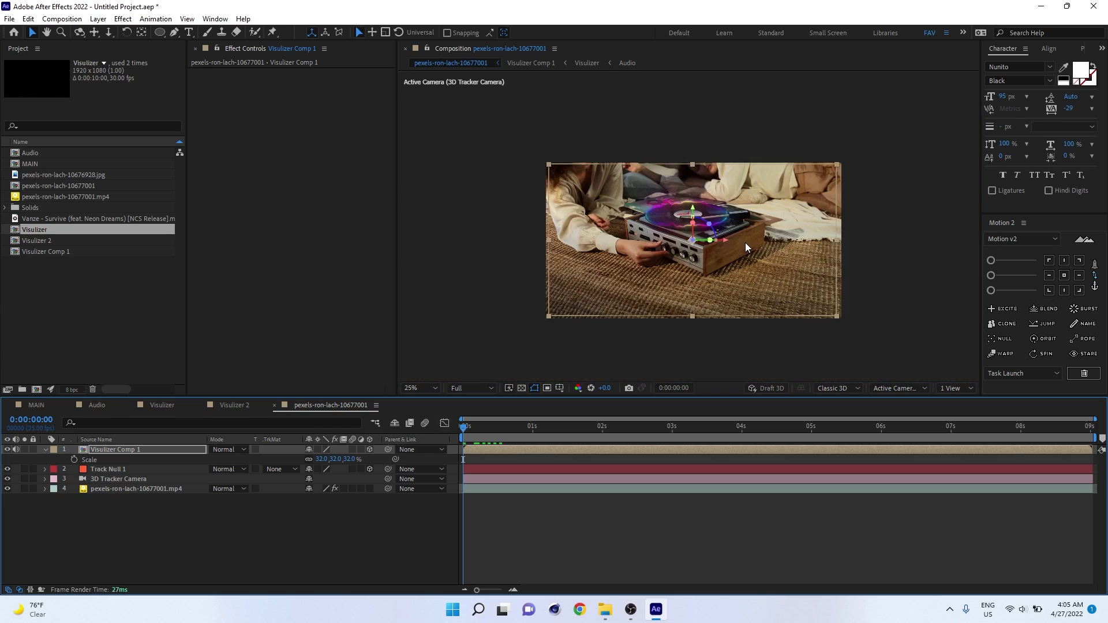
key(space)
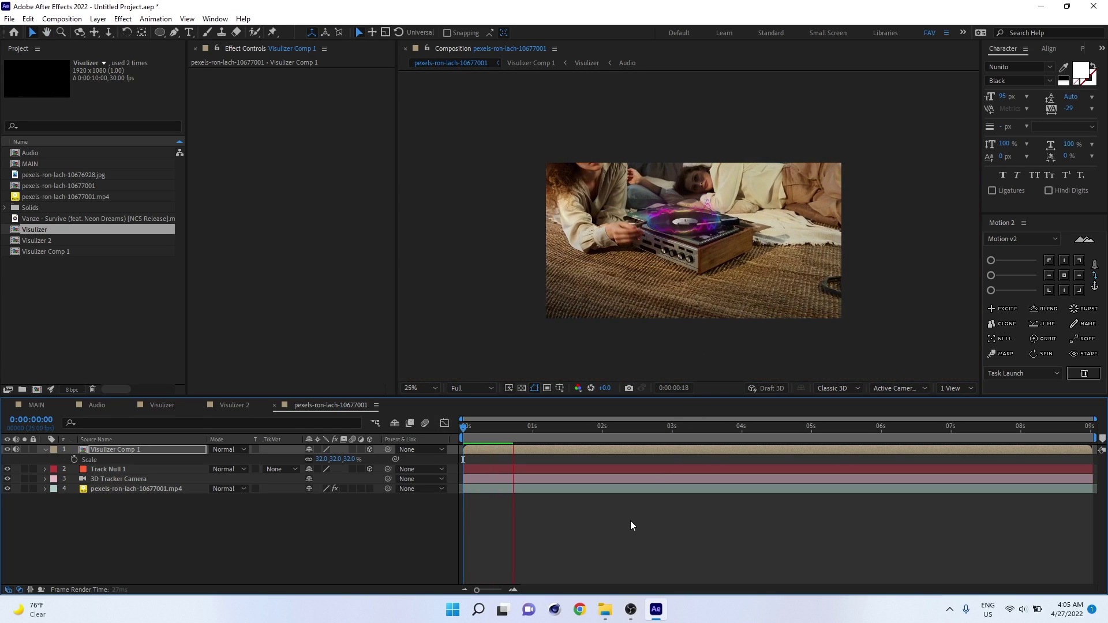
key(space)
scroll(731, 286, up, 2)
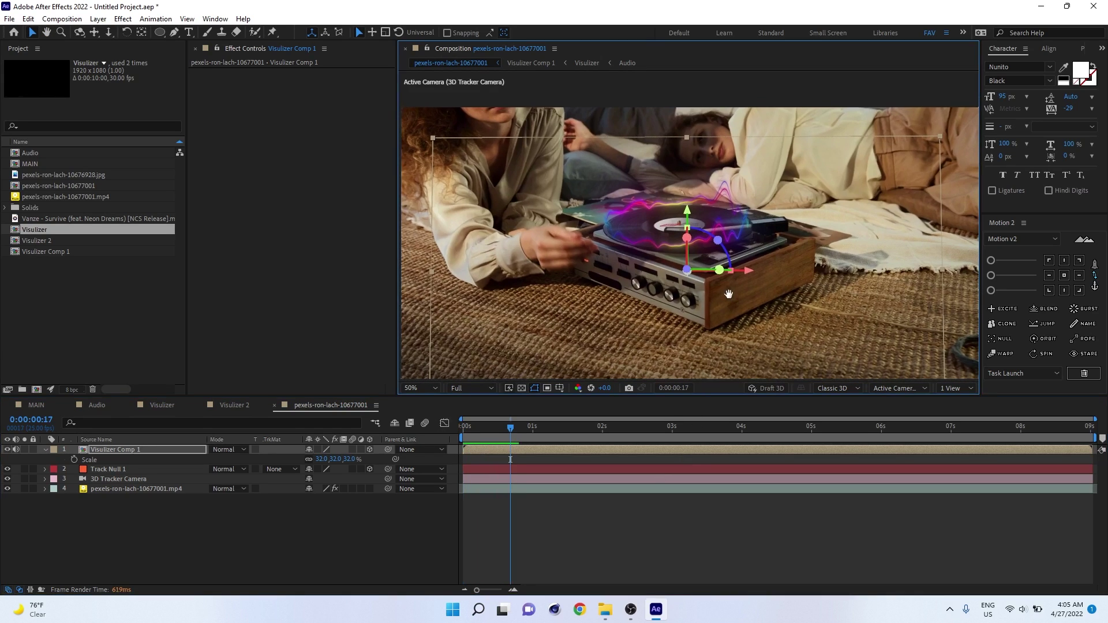
mouse_move(731, 286)
mouse_down()
mouse_move(732, 300)
mouse_move(731, 289)
mouse_up()
click(724, 577)
key(v)
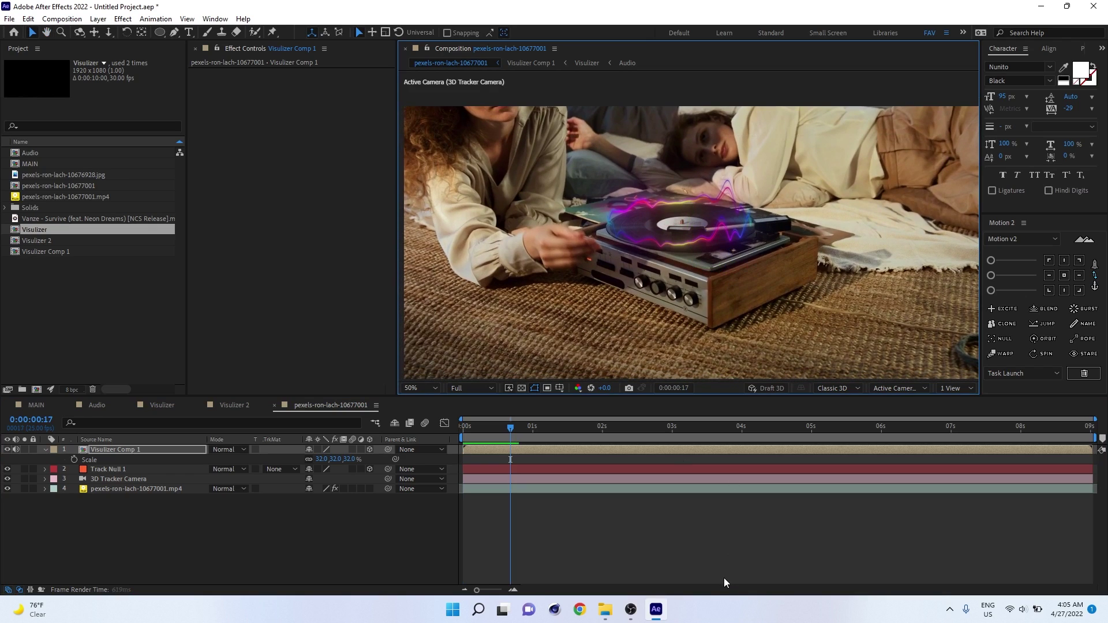
key(space)
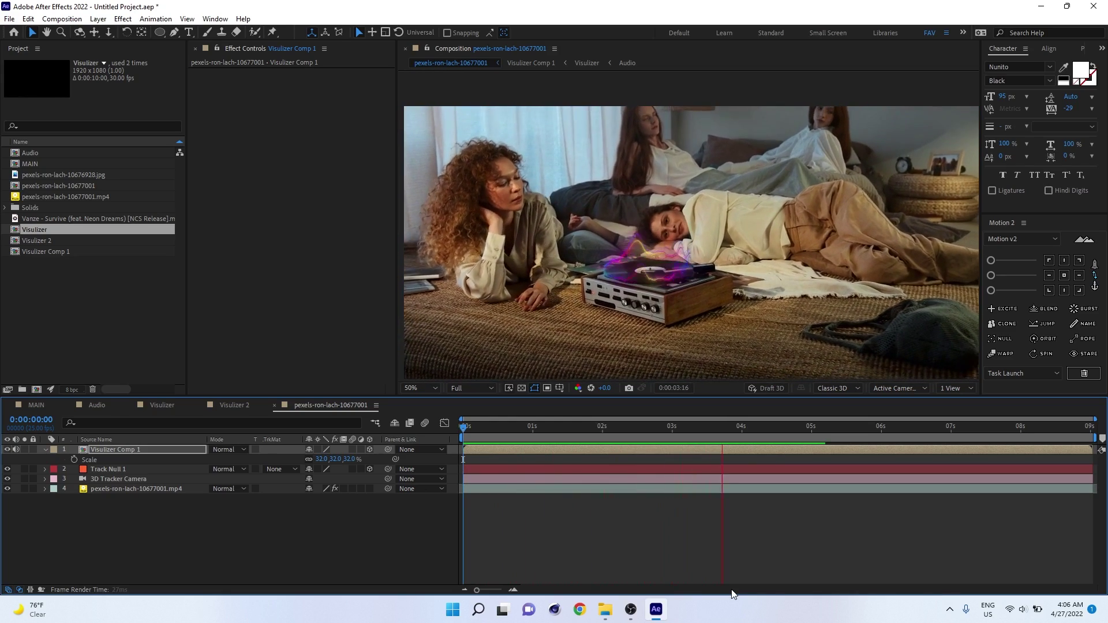
key(space)
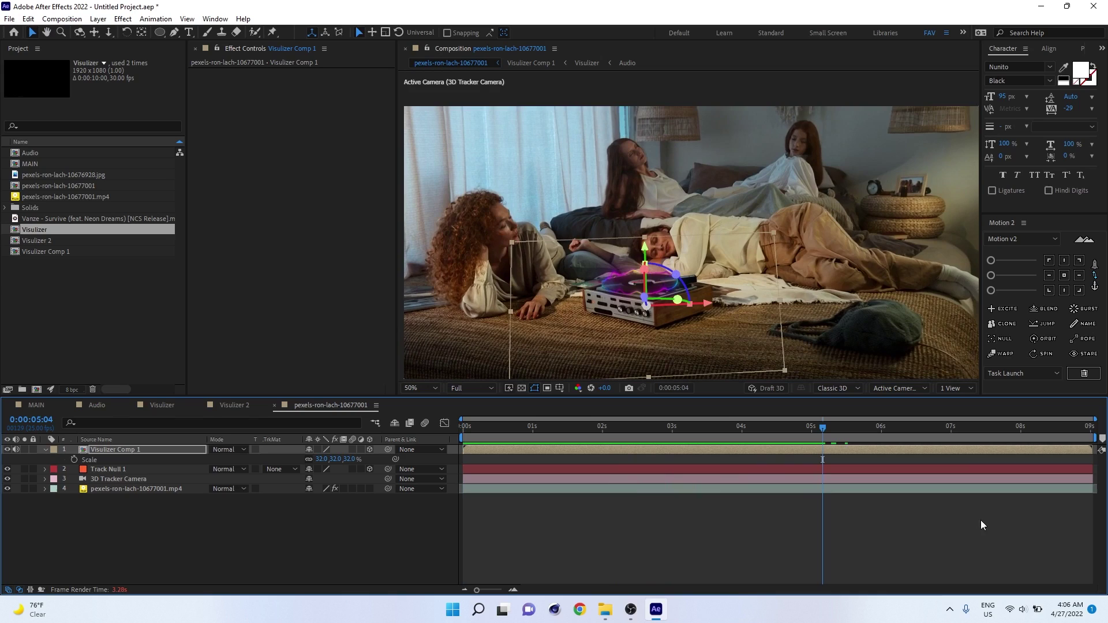